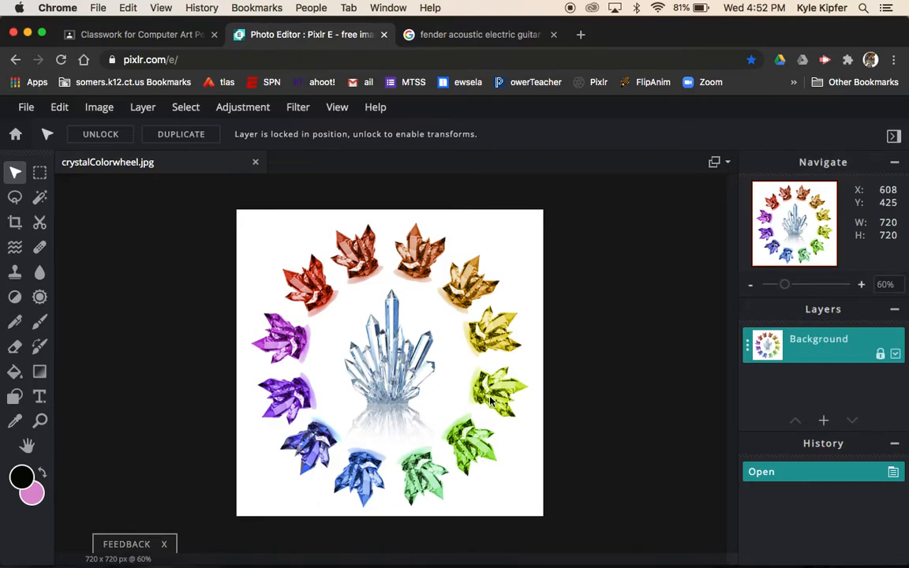
click(232, 115)
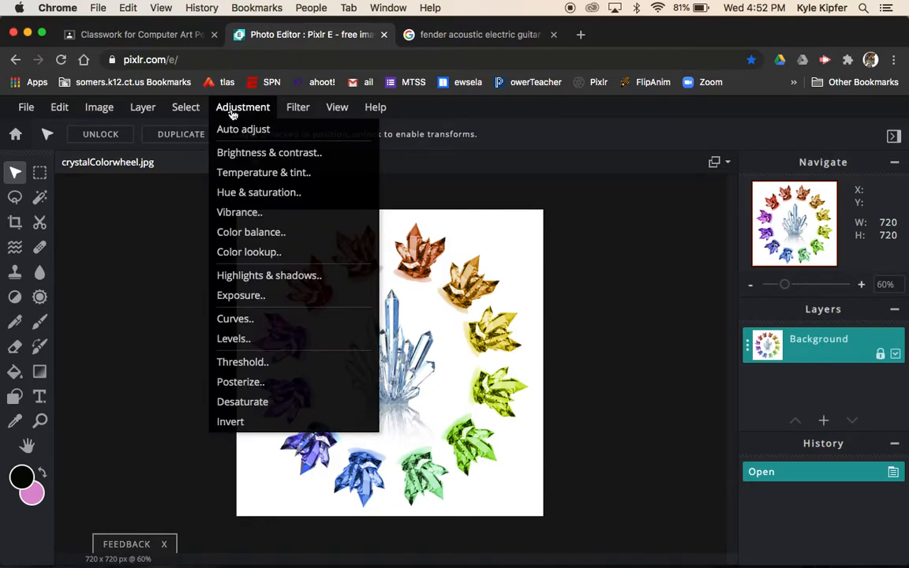
click(263, 199)
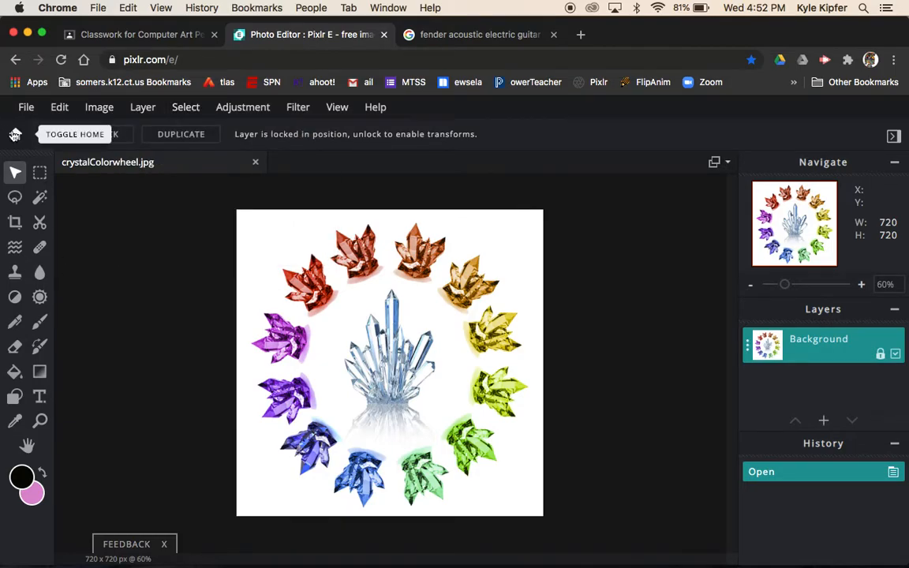
Step: Create a new transparent image named colorwheel in the Square HD size, 1080 x 1080 px
click(15, 136)
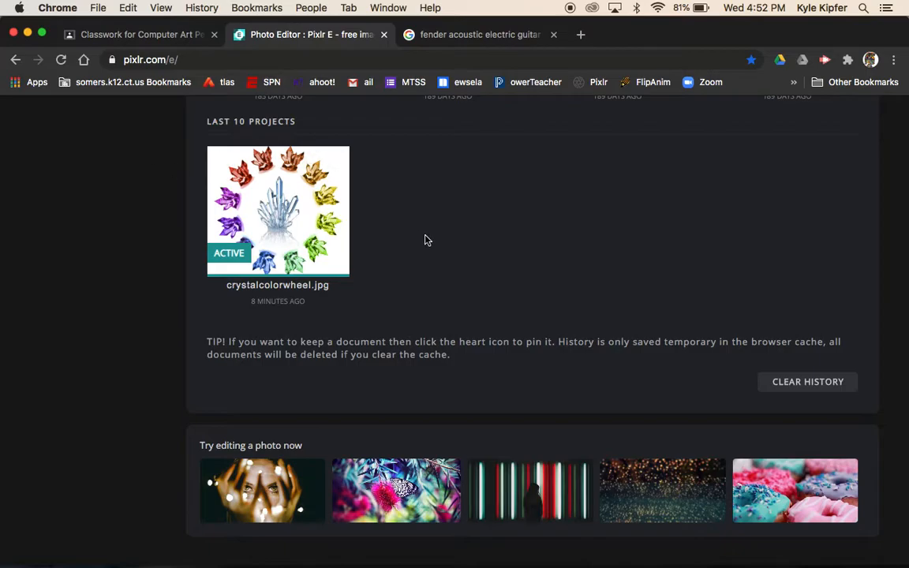
scroll(314, 282, up, 2)
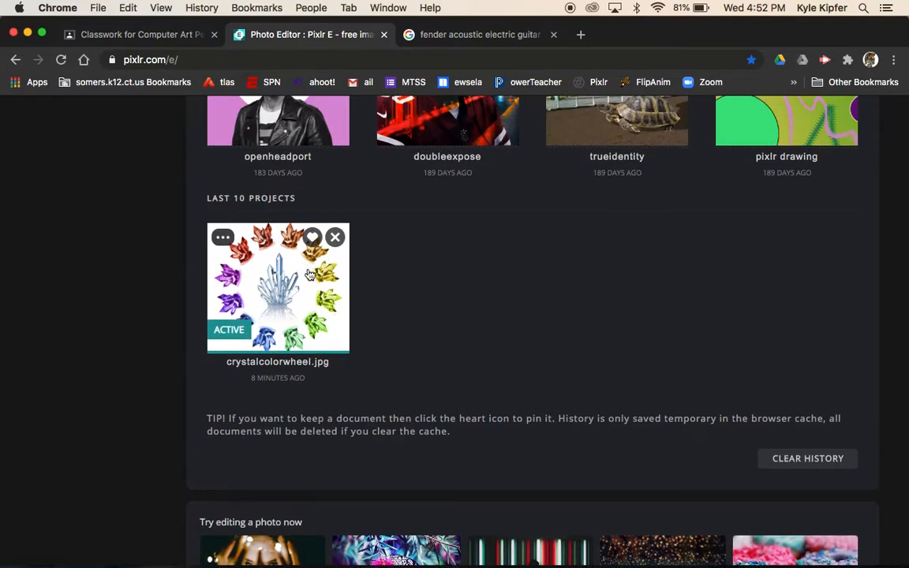
scroll(317, 355, up, 10)
scroll(315, 355, up, 2)
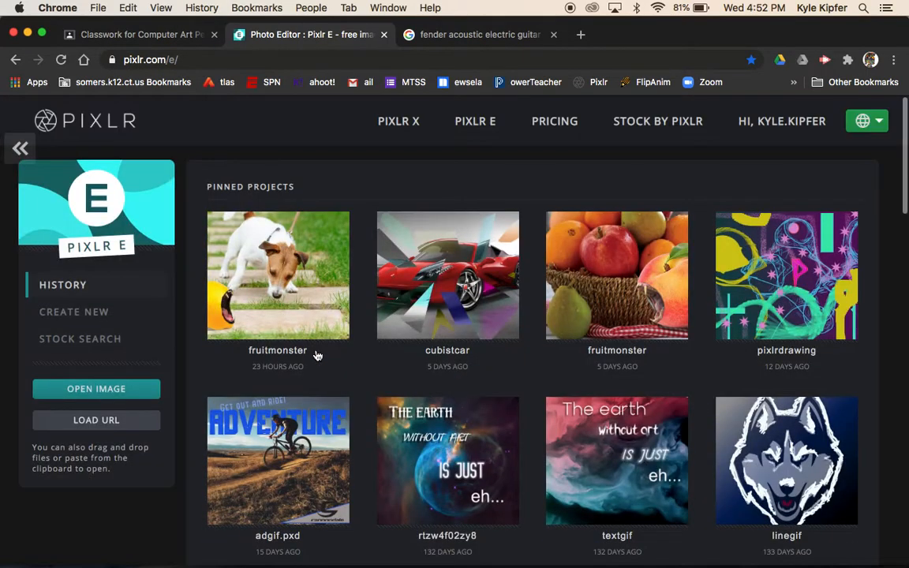
click(86, 321)
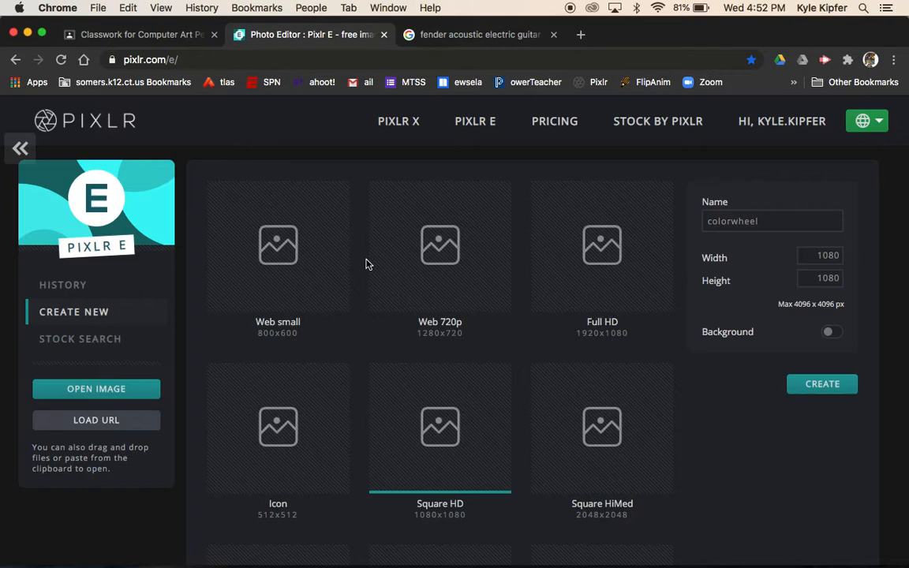
scroll(365, 264, down, 4)
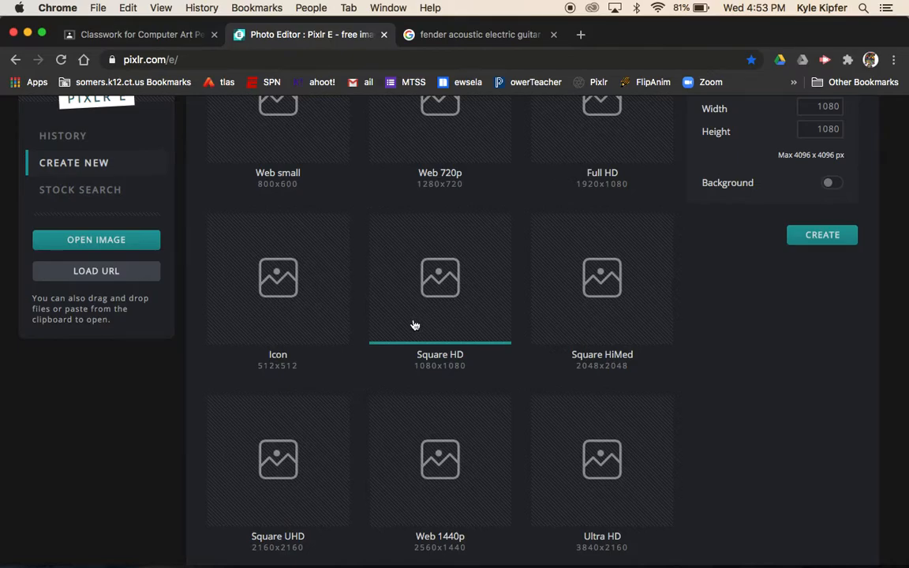
scroll(454, 275, up, 2)
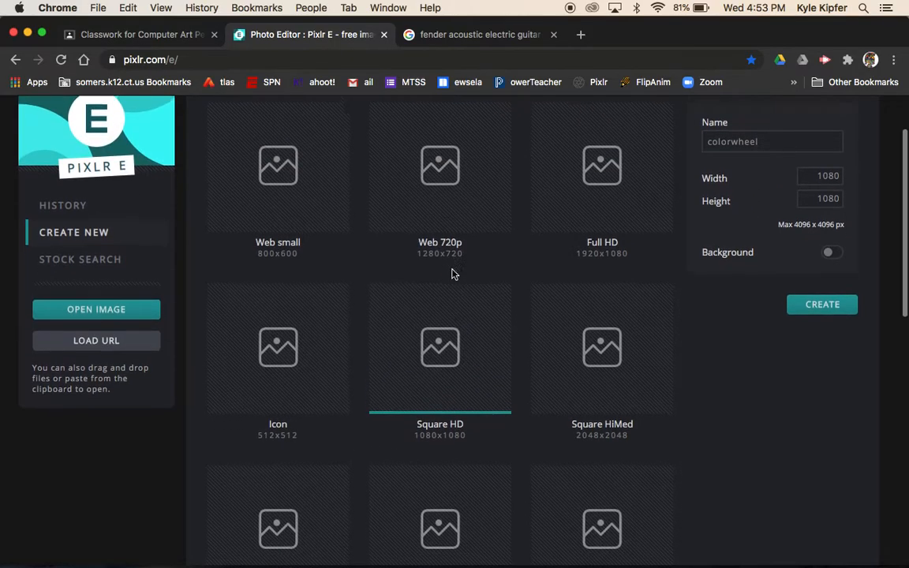
scroll(452, 272, down, 5)
scroll(446, 226, up, 3)
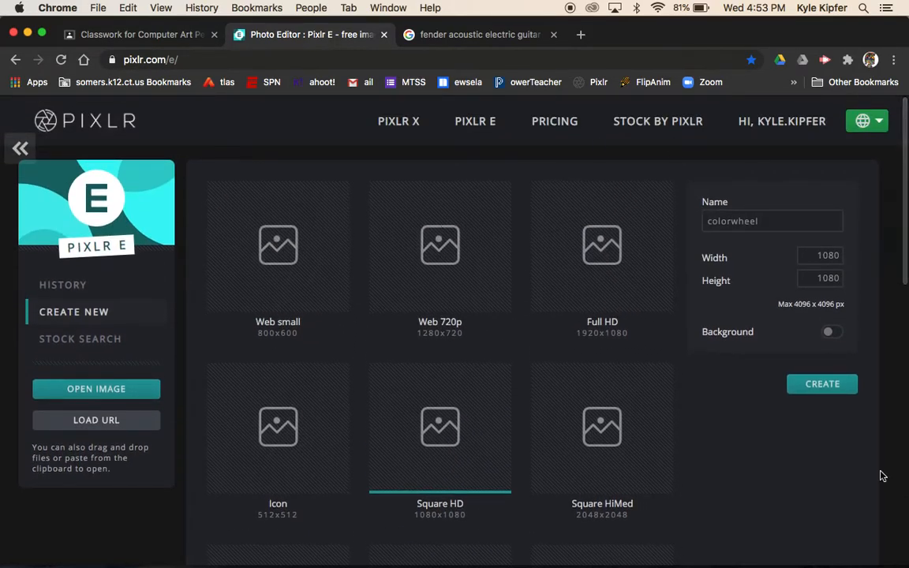
click(782, 221)
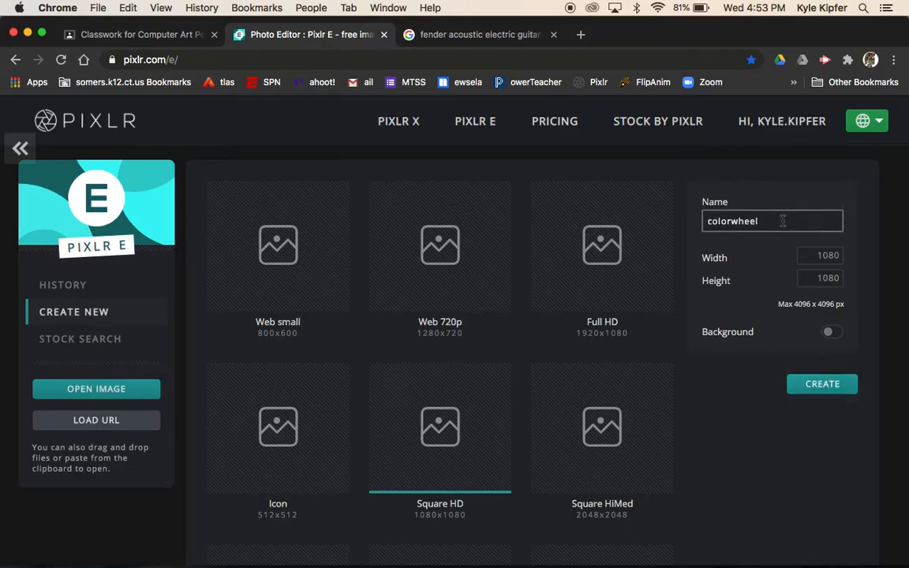
click(820, 385)
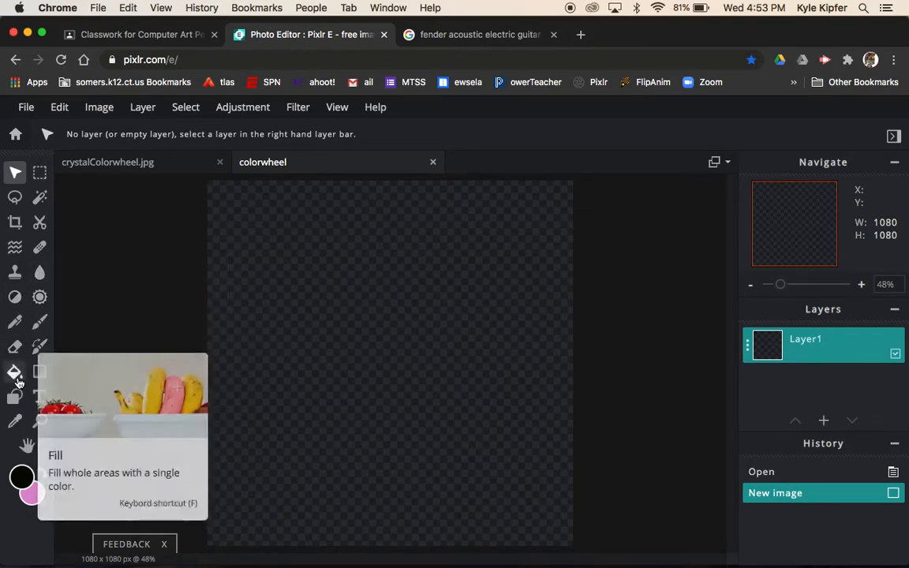
Step: Draw a filled pink circle with a black outline of stroke 5, about 895 px wide, on the empty canvas
click(15, 399)
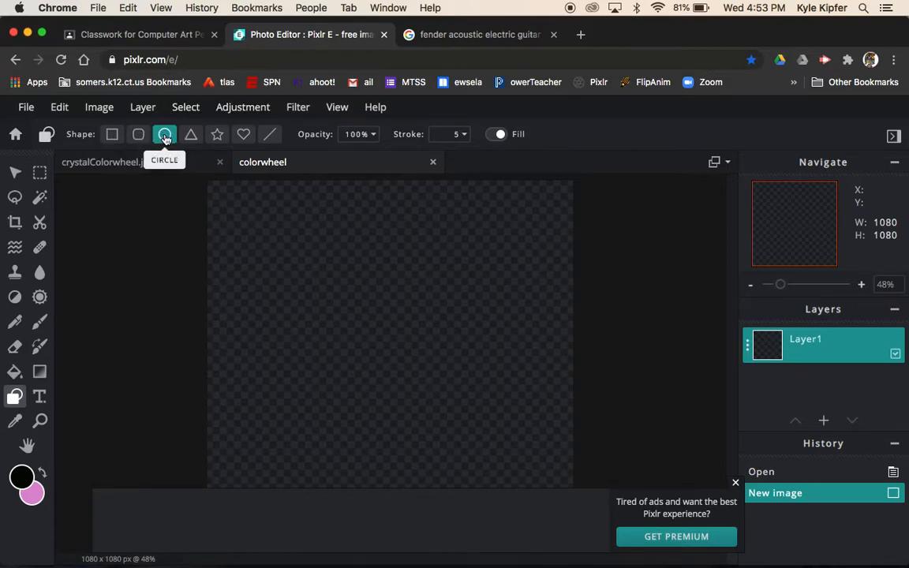
click(735, 482)
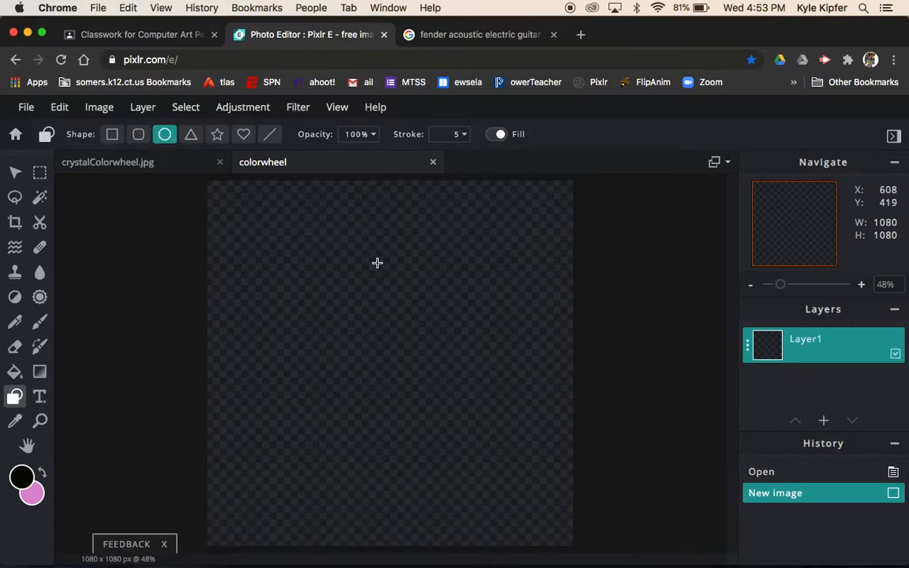
drag(261, 221, 539, 544)
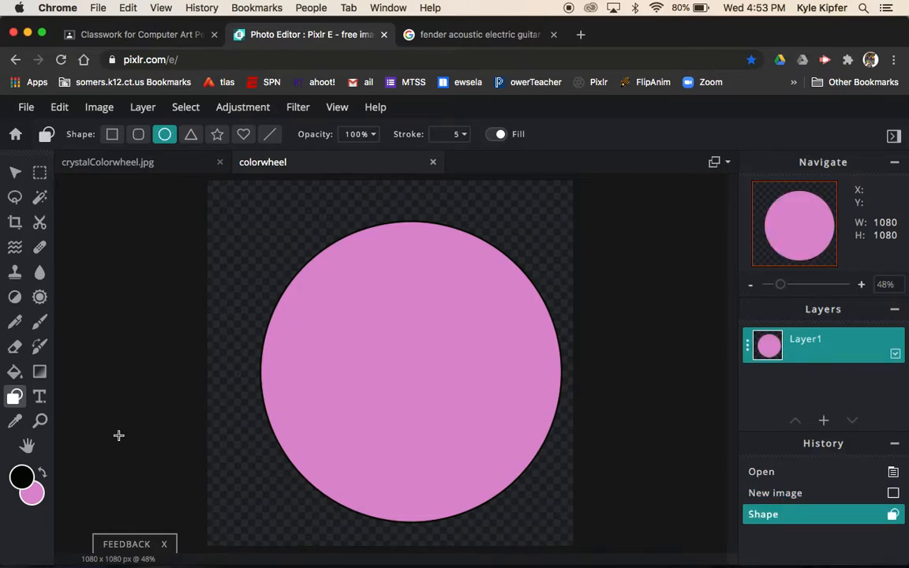
Step: Centre the pink circle horizontally and vertically on the canvas using the alignment guides, and deselect it
click(15, 173)
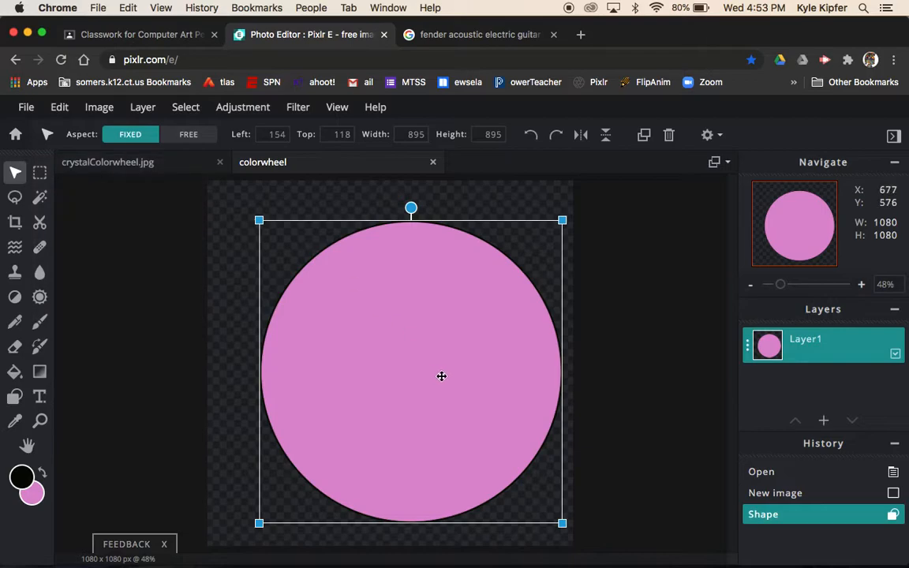
drag(444, 377, 425, 368)
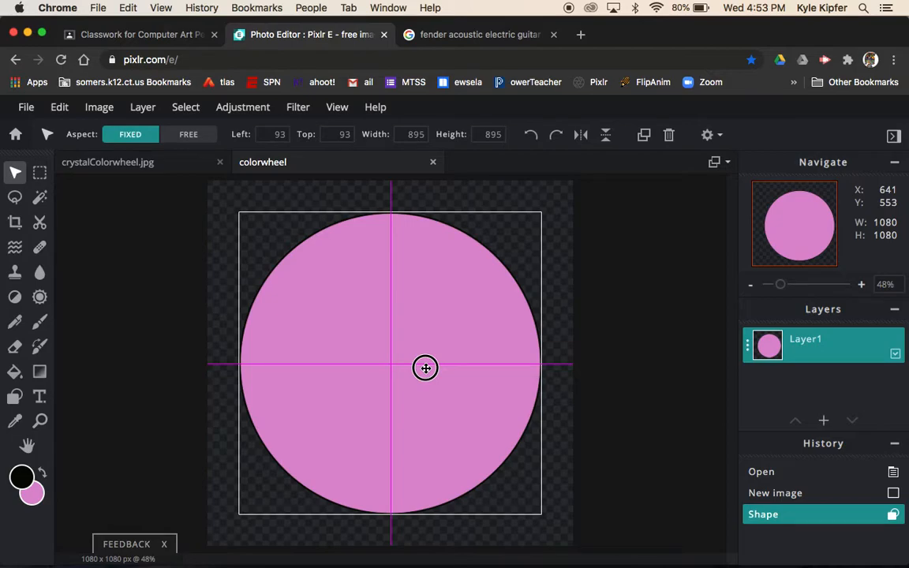
drag(425, 368, 426, 368)
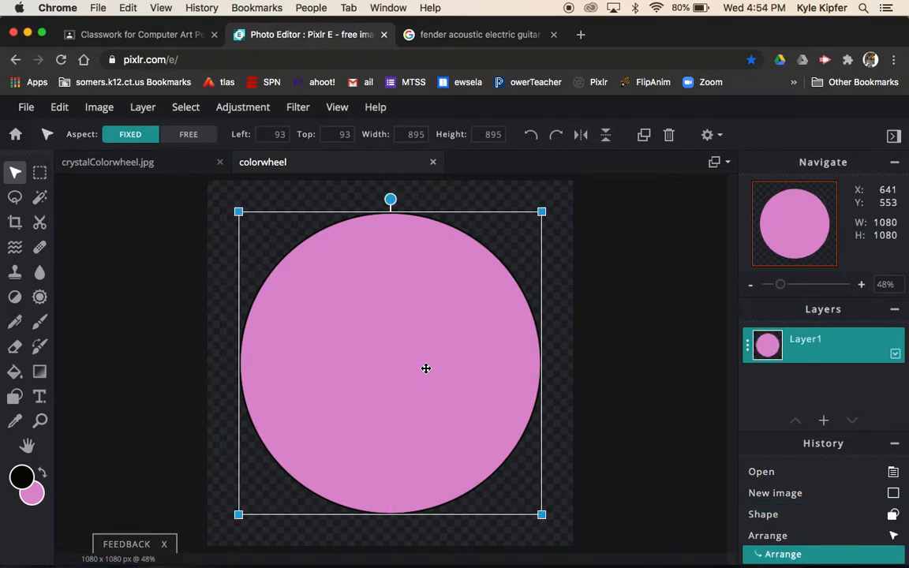
click(613, 294)
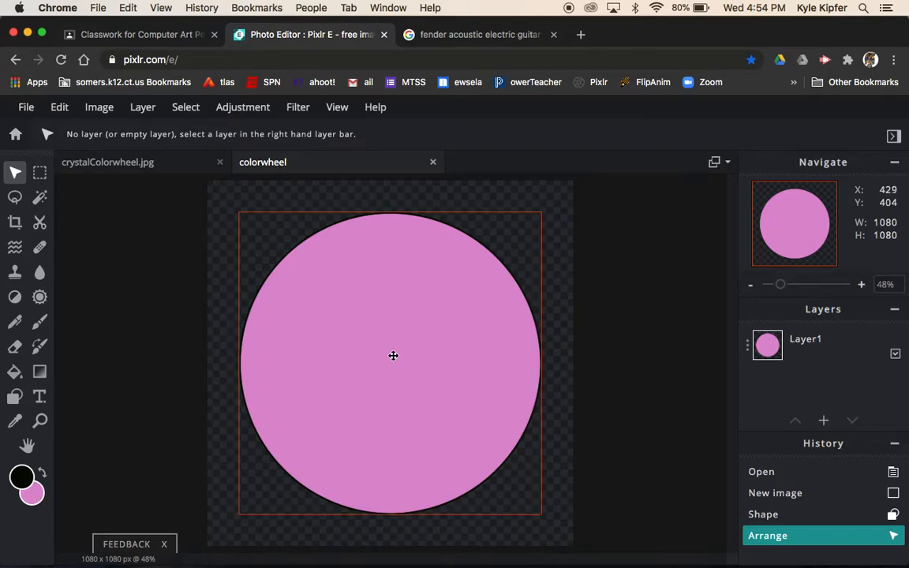
Step: Copy the Fender CD-140SCE guitar picture from the Google image results and paste it into the colorwheel image as a new layer
click(489, 38)
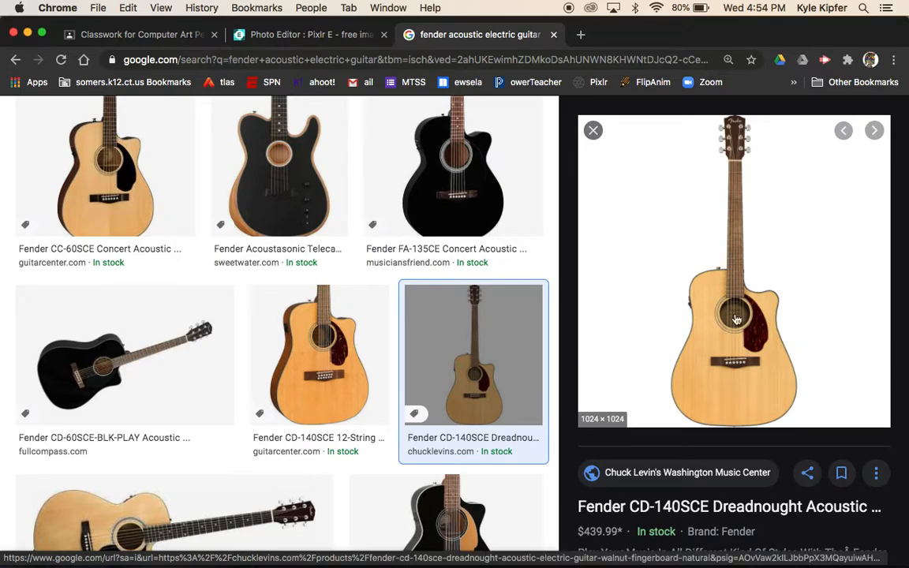
right_click(771, 344)
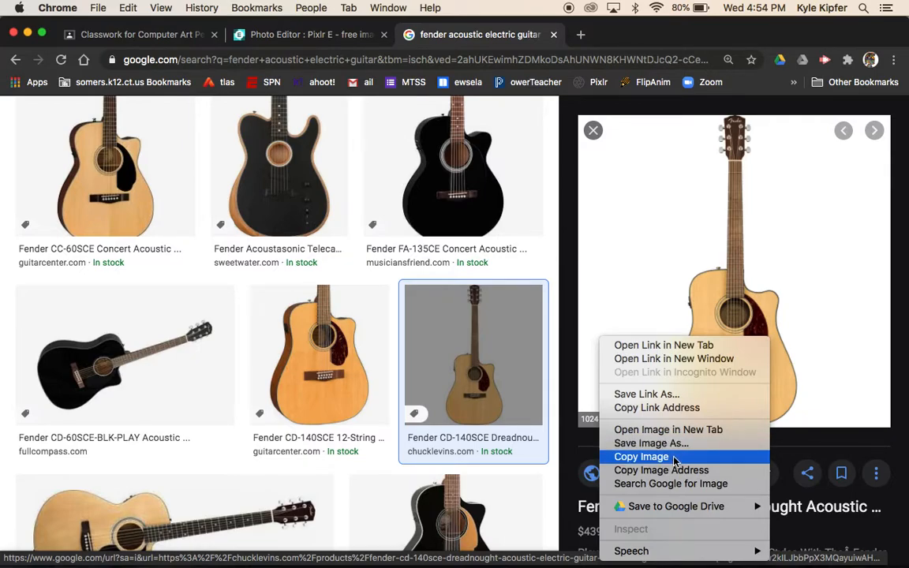
click(641, 457)
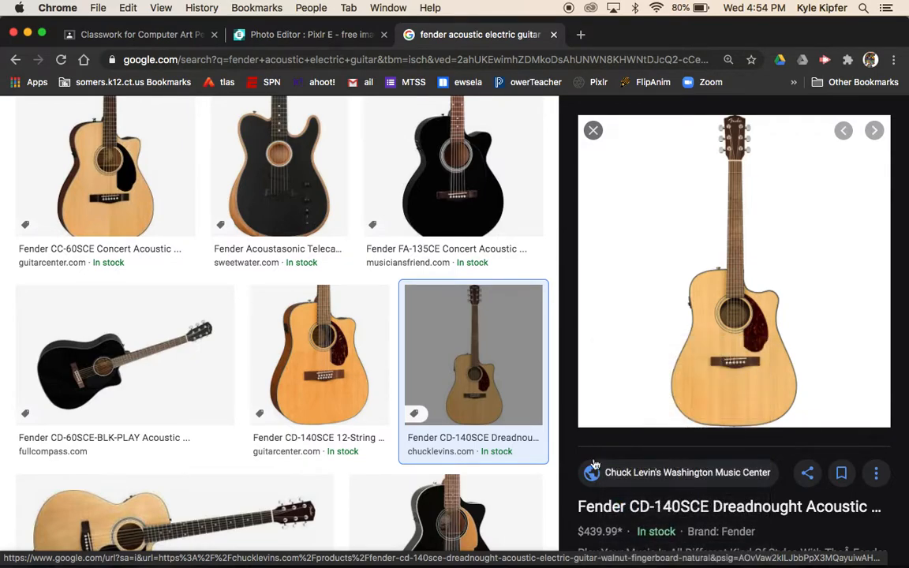
click(312, 37)
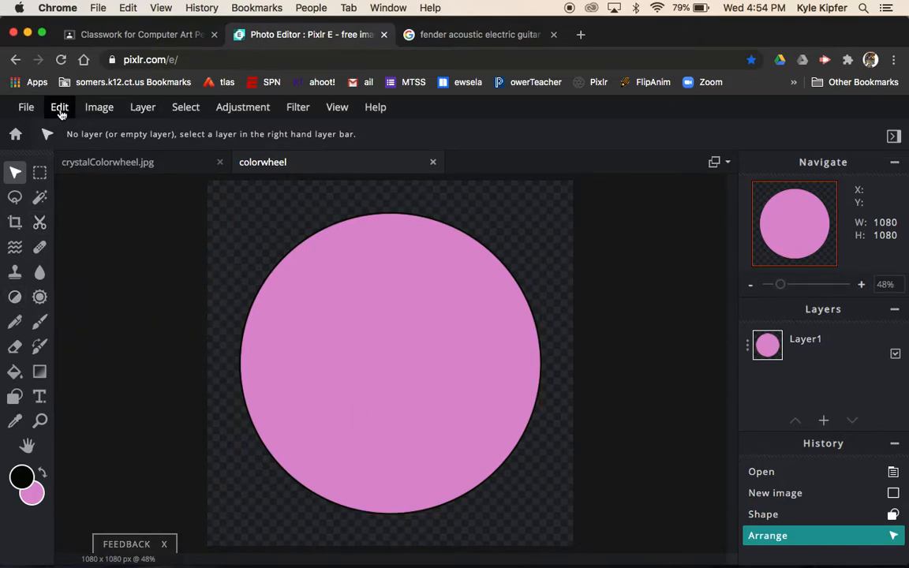
key(super+v)
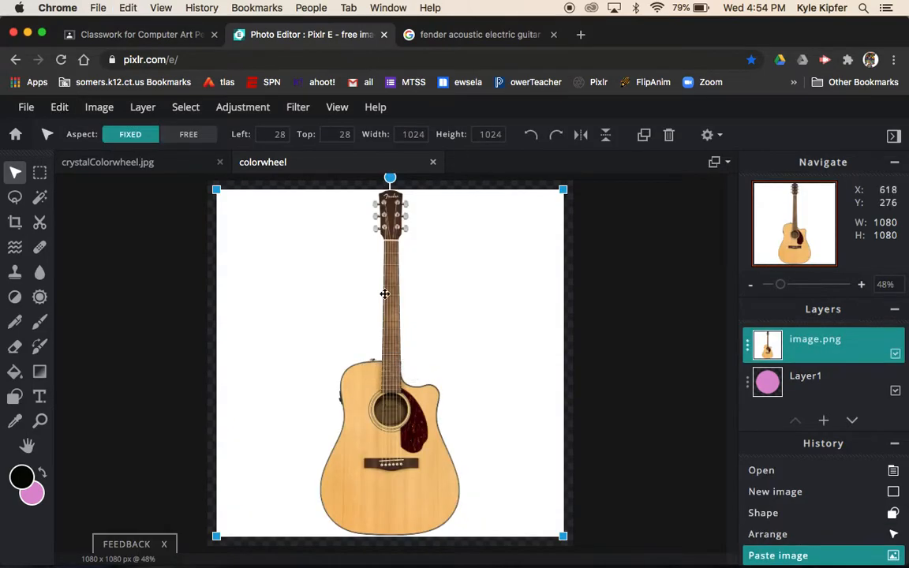
Step: Remove the white background around the pasted guitar with the magic wand at tolerance 32, and clear the selection
click(39, 197)
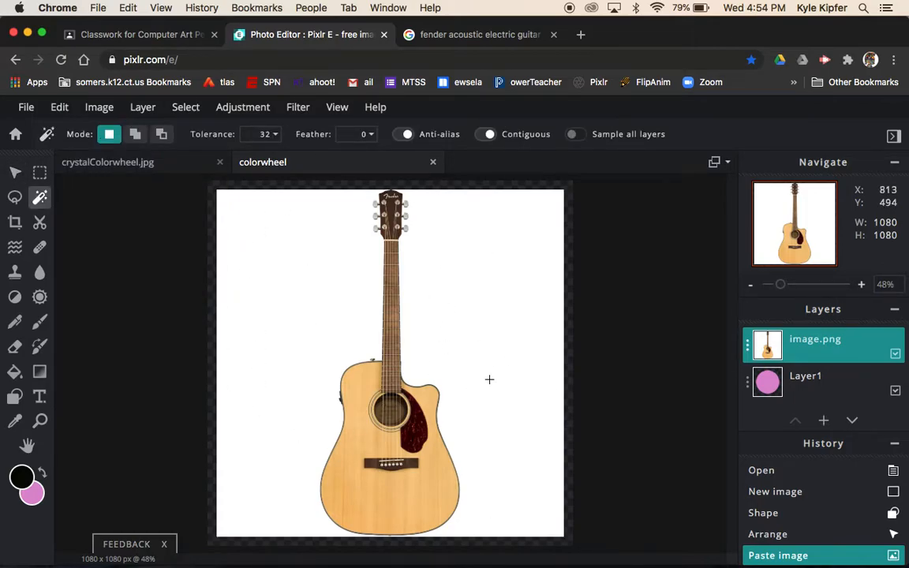
click(286, 270)
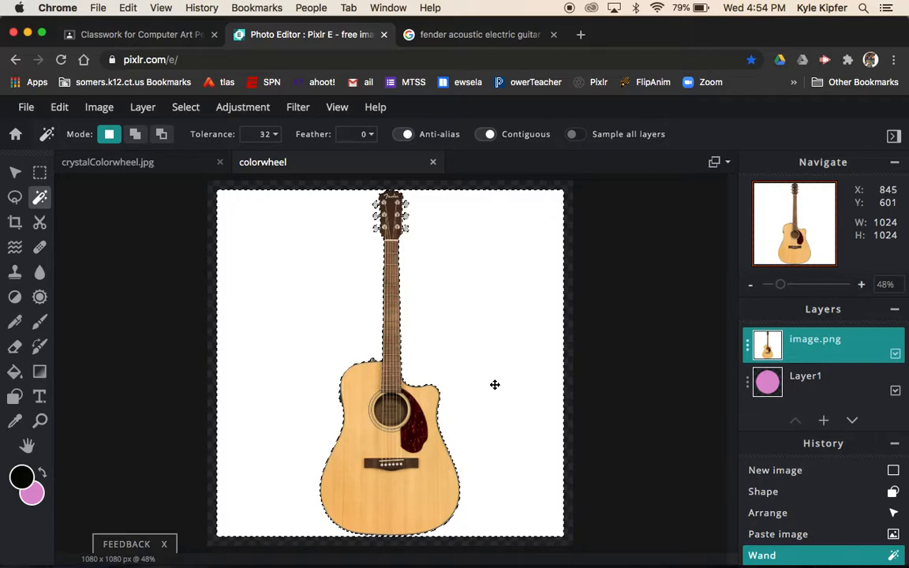
key(Delete)
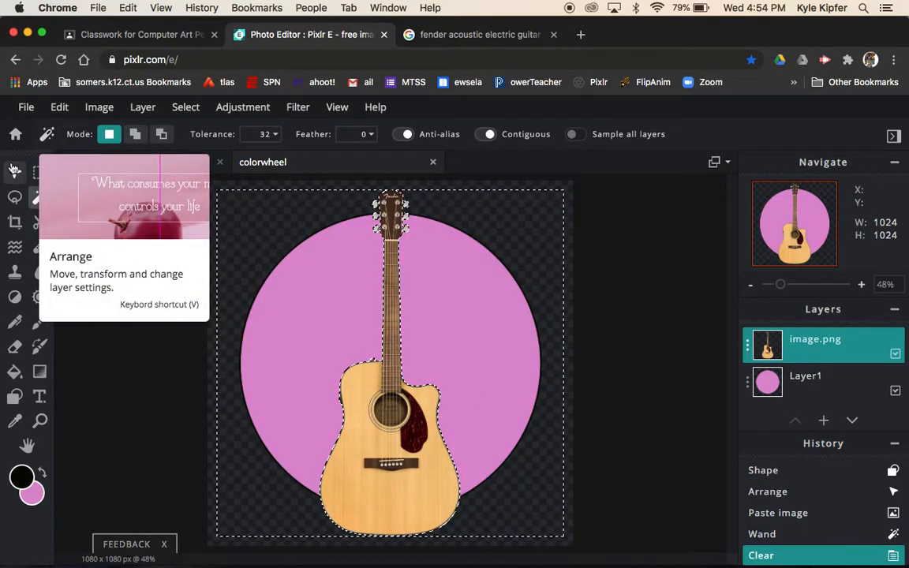
key(super+d)
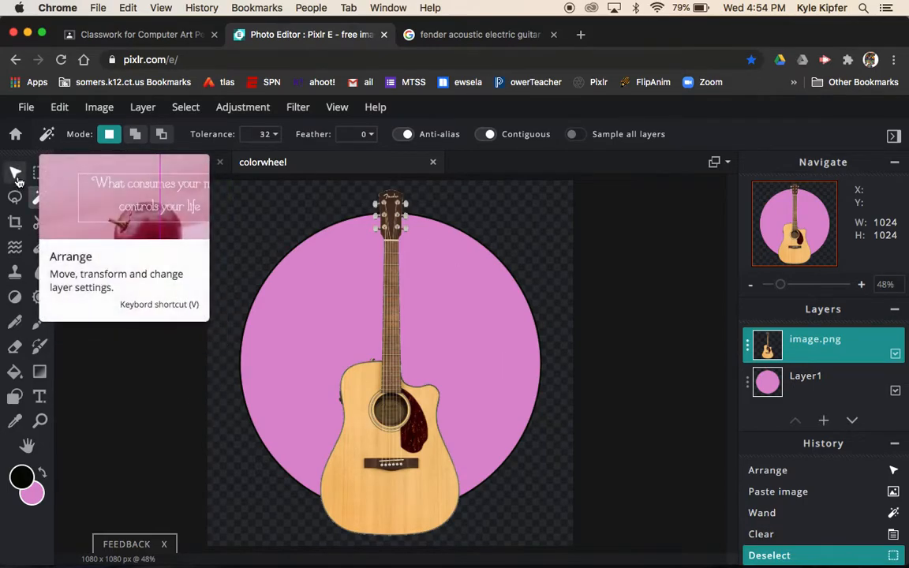
Step: Scale the guitar down proportionally to about 181 x 449 px and centre it horizontally at the canvas's top edge
click(16, 180)
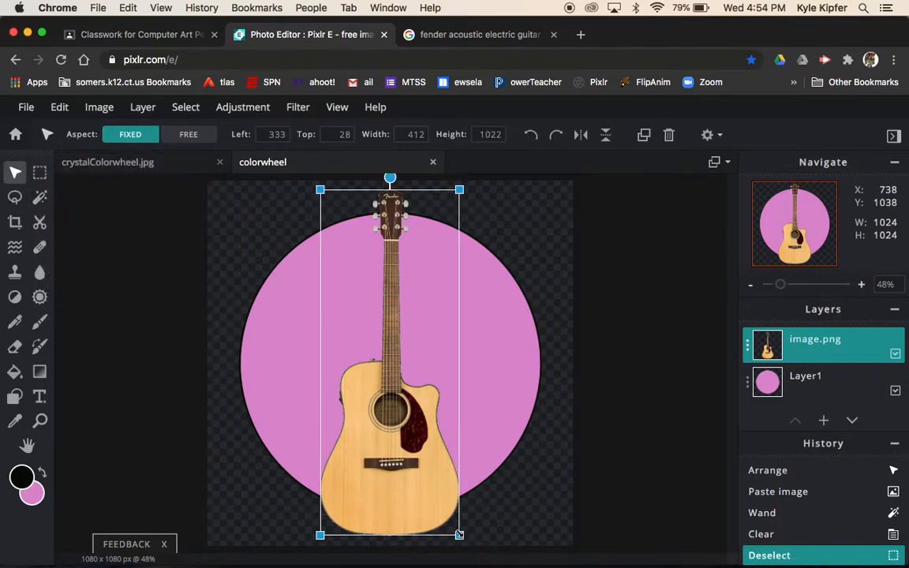
drag(459, 535, 388, 296)
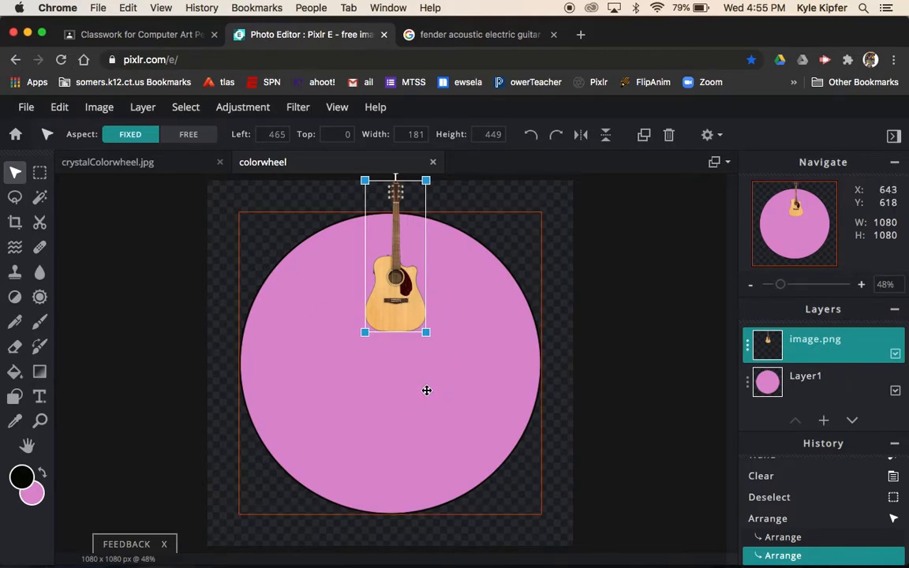
click(221, 226)
mouse_move(407, 311)
mouse_down()
mouse_move(399, 310)
mouse_move(428, 311)
mouse_move(400, 315)
mouse_up()
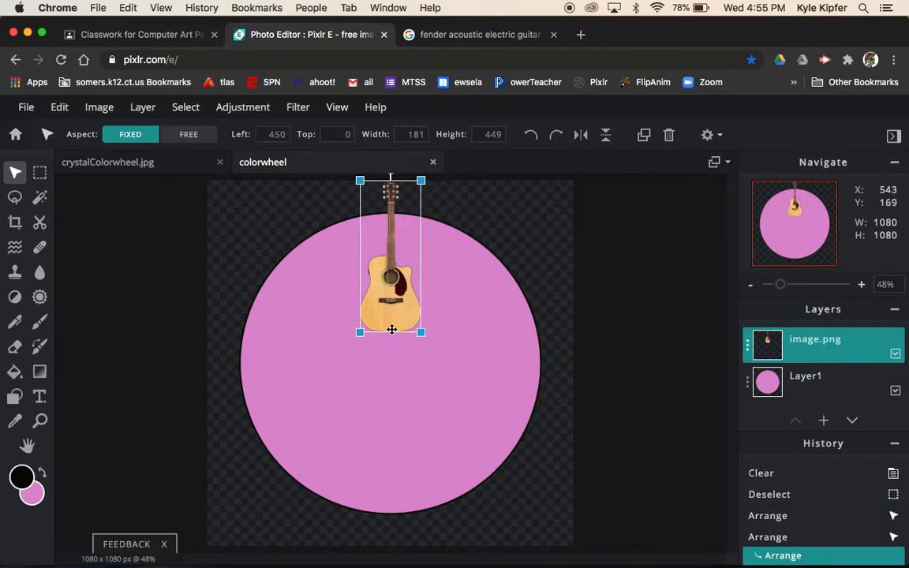
click(558, 243)
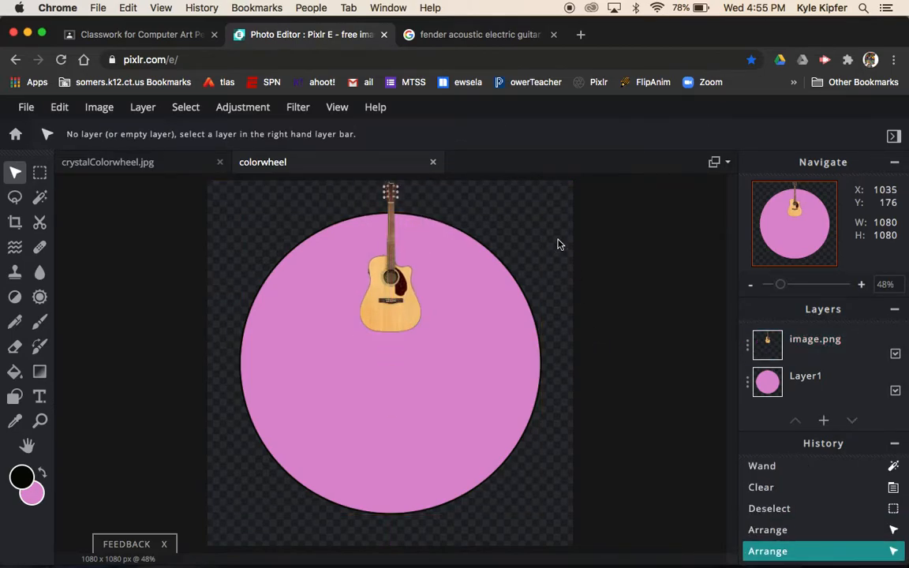
Step: Duplicate the guitar layer and place the copy to the right of the original, tilted clockwise to follow the circle
click(389, 308)
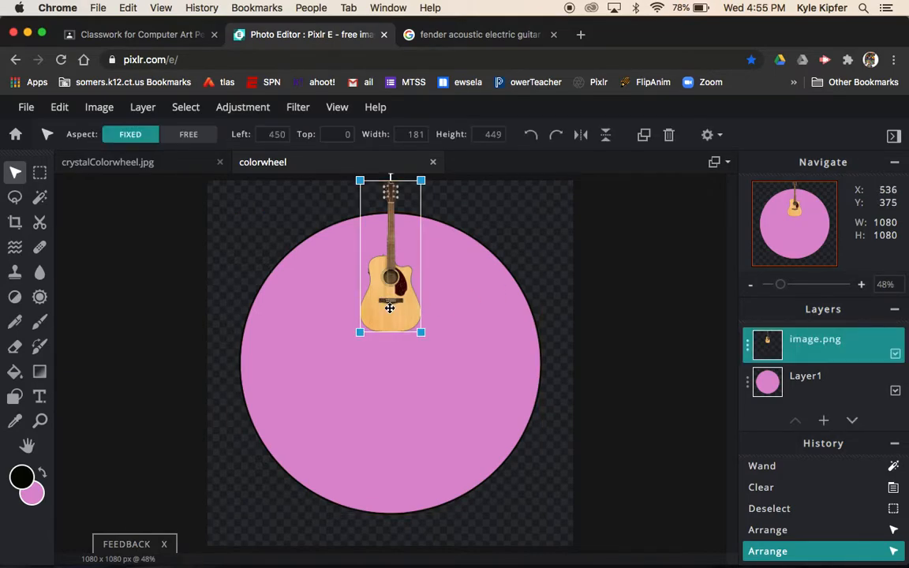
click(142, 107)
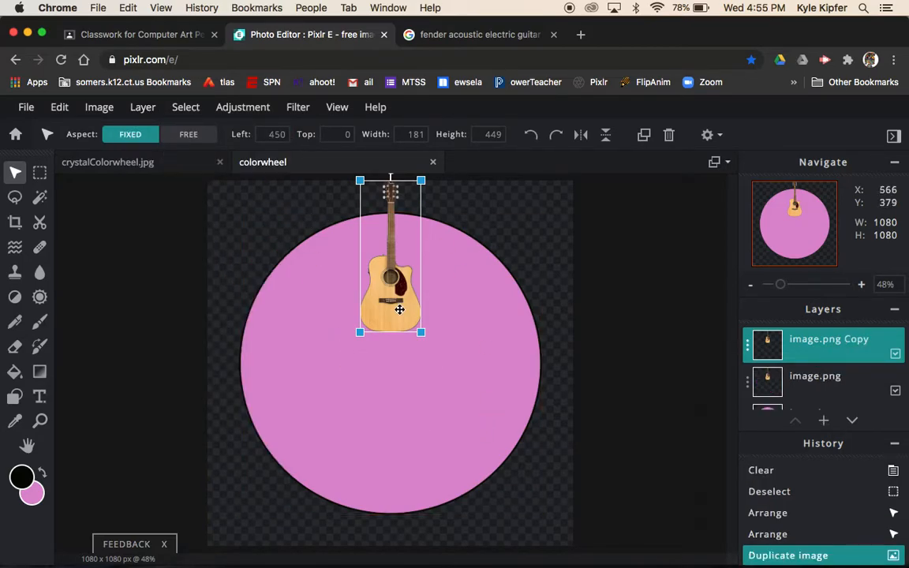
drag(392, 306, 459, 310)
drag(457, 174, 509, 191)
drag(454, 281, 460, 296)
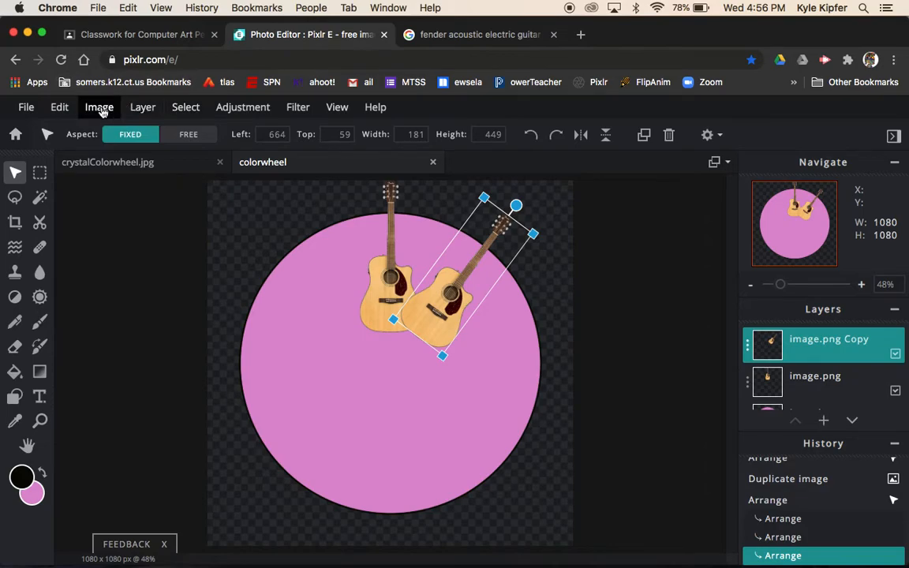
Step: Duplicate the tilted guitar and place the copy below it on the circle's right side, rotated clockwise so its neck points right and slightly upward
click(142, 109)
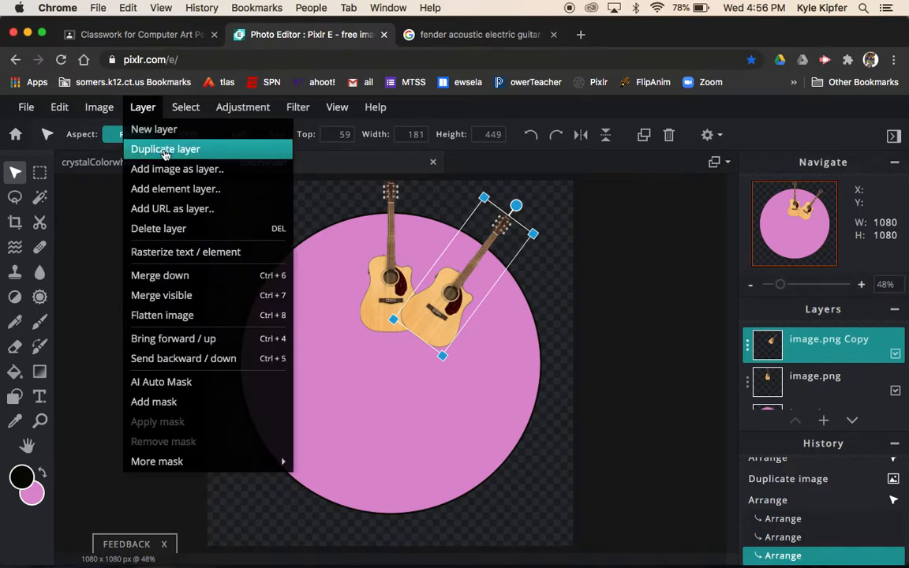
click(165, 151)
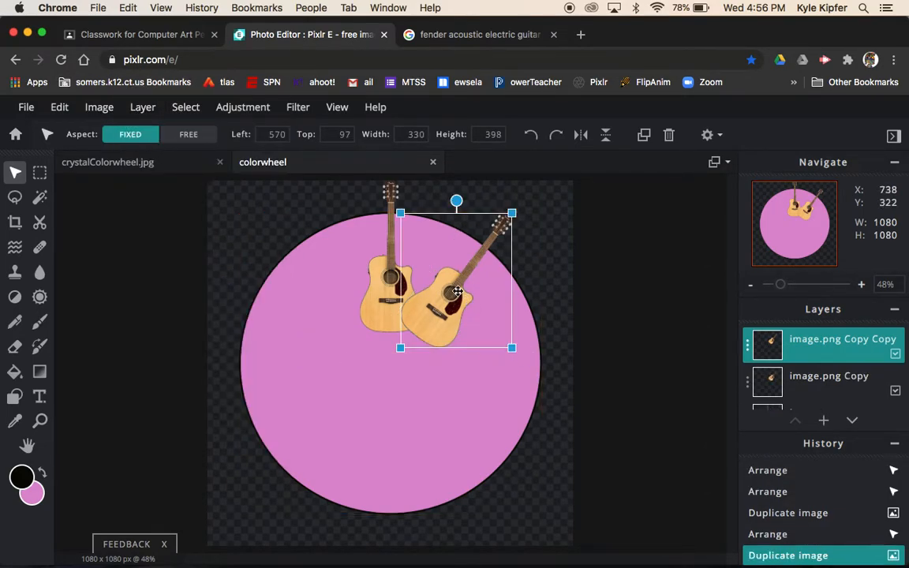
drag(457, 292, 487, 325)
drag(487, 234, 534, 252)
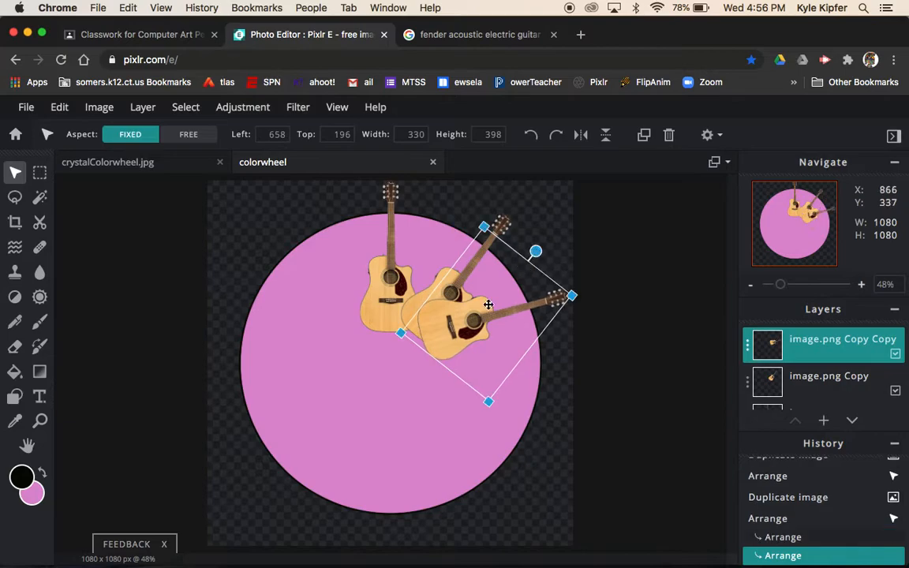
drag(469, 314, 473, 331)
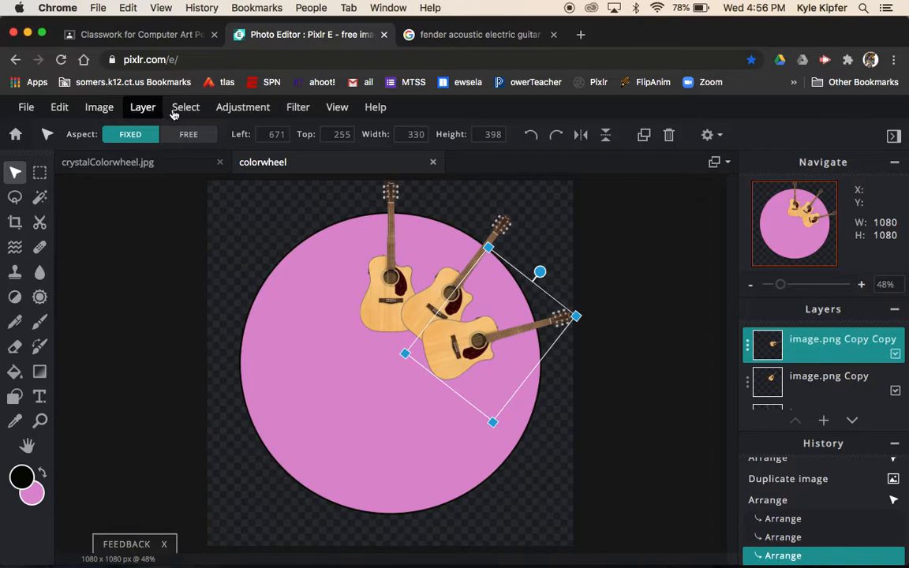
Step: Duplicate the third guitar and place the copy just below it, rotated clockwise so its neck points right and slightly downward
click(139, 115)
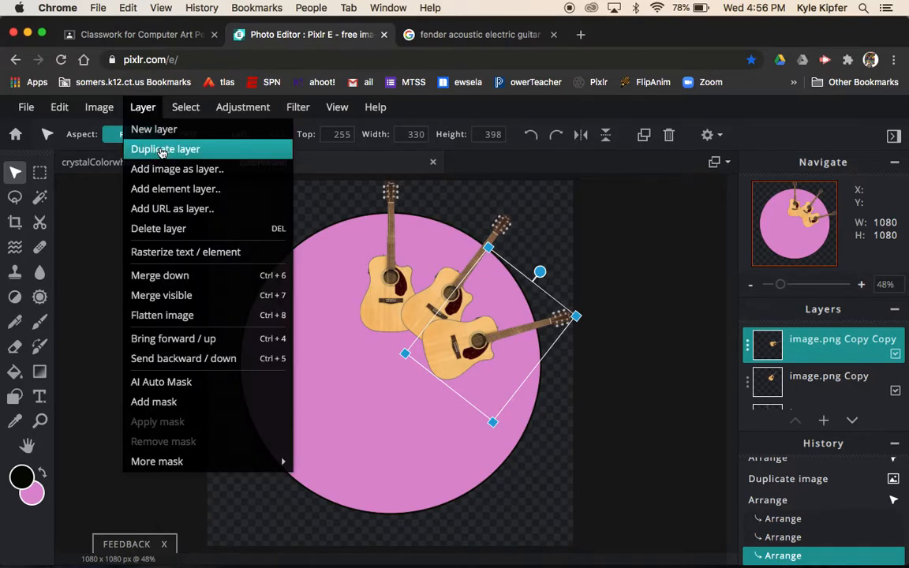
click(162, 151)
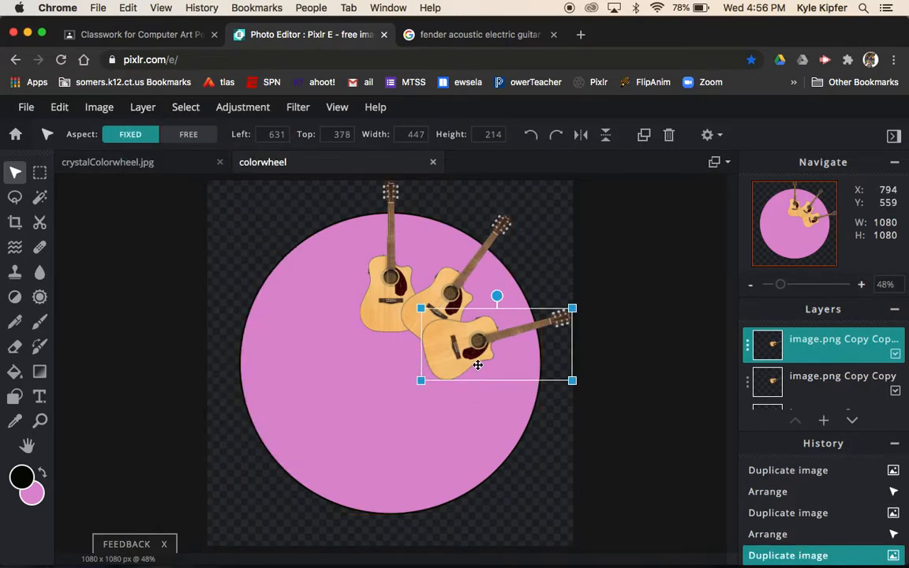
drag(472, 347, 476, 386)
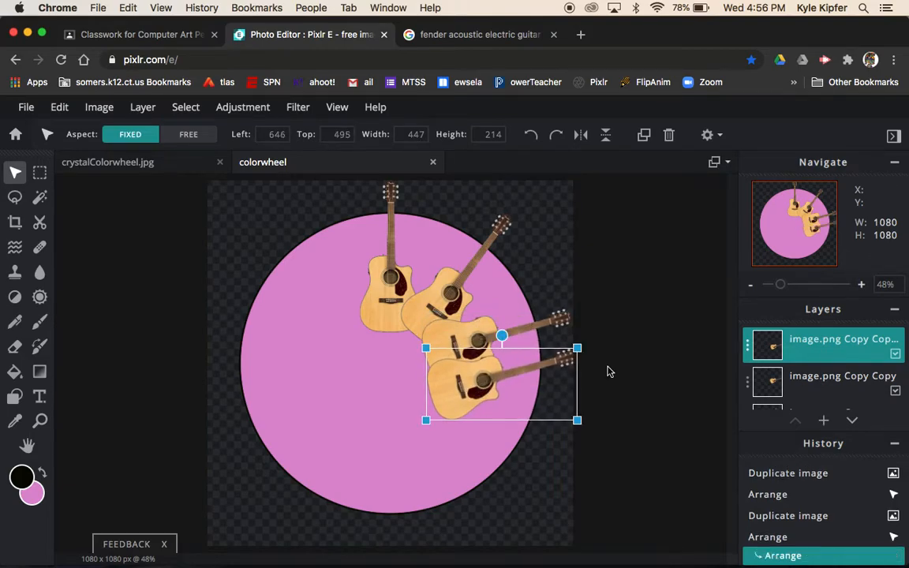
drag(502, 337, 521, 340)
drag(509, 381, 509, 401)
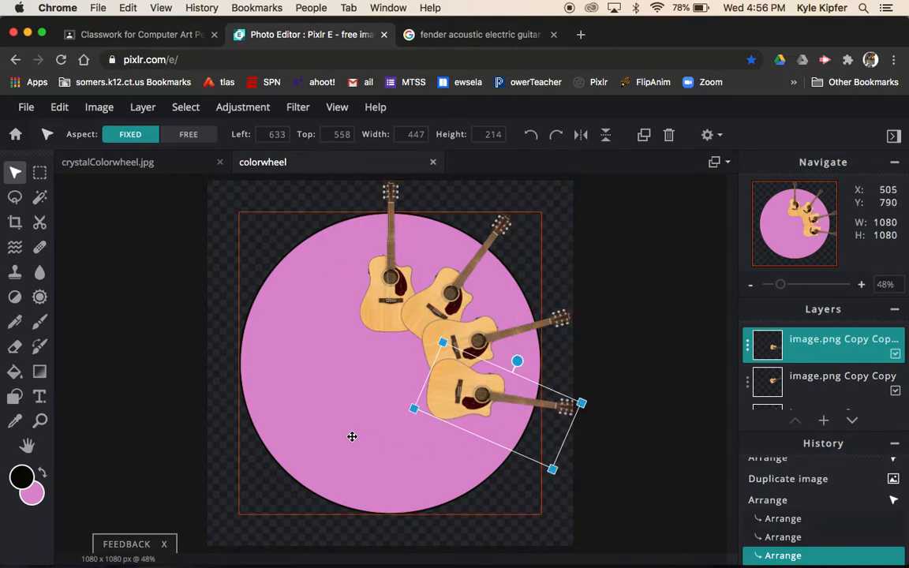
Step: Duplicate the fourth guitar and place the copy at the circle's lower right, rotated clockwise so its neck points diagonally down
click(143, 108)
click(146, 149)
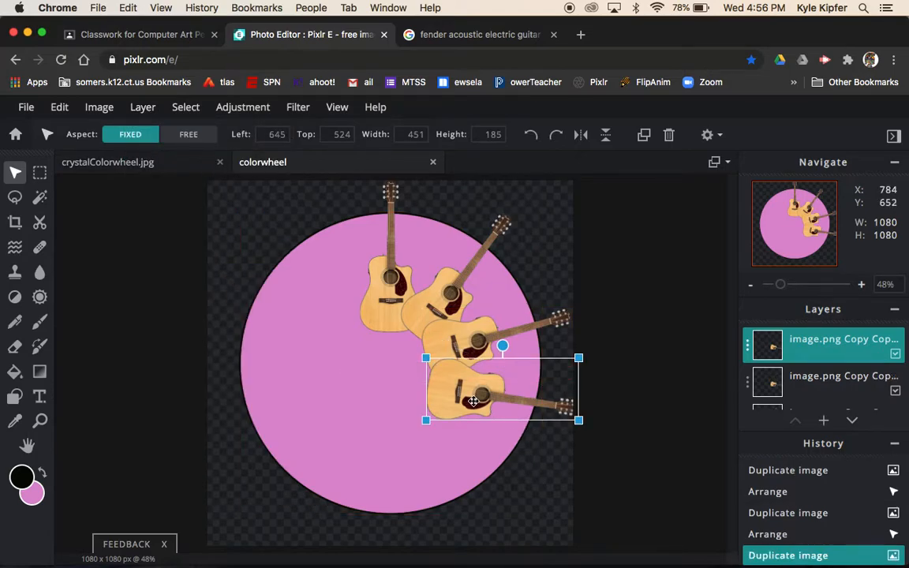
drag(473, 412, 461, 449)
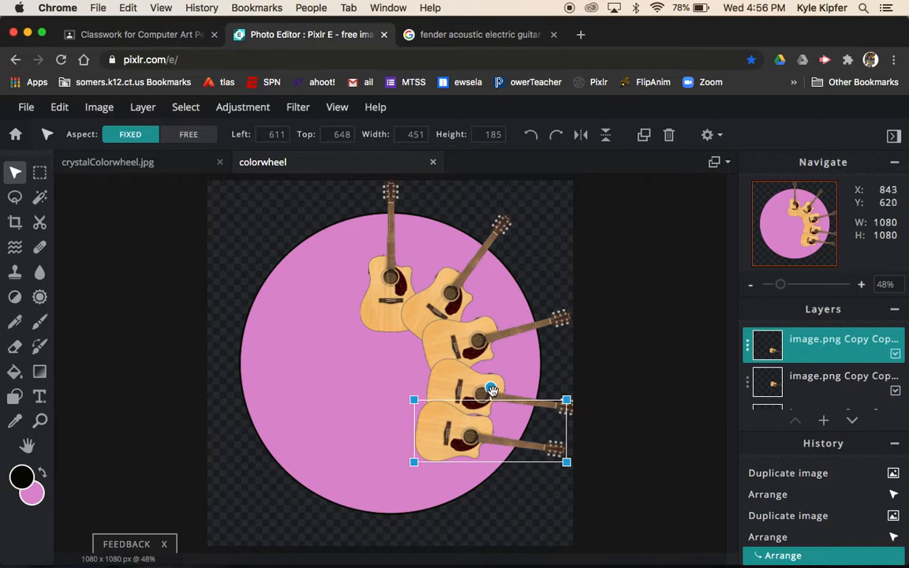
drag(490, 389, 513, 404)
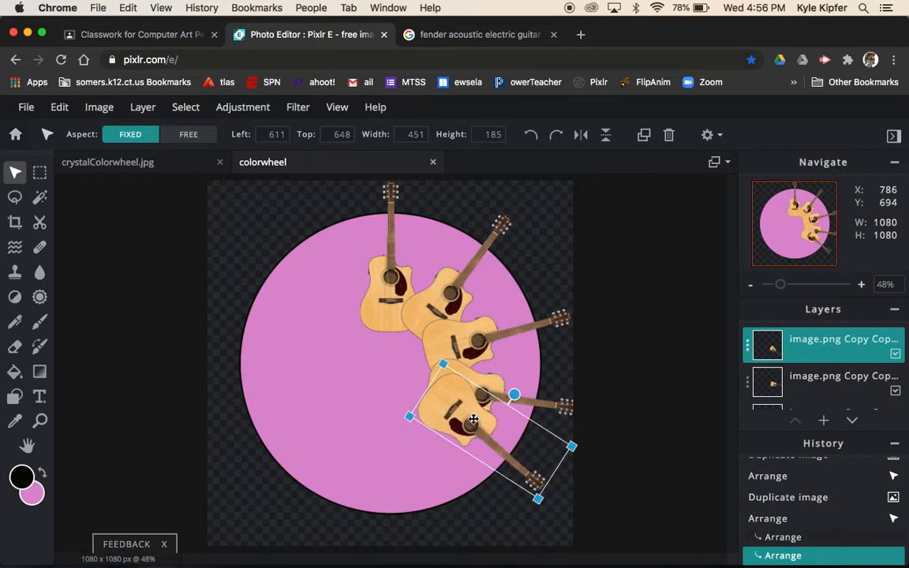
drag(470, 433, 460, 448)
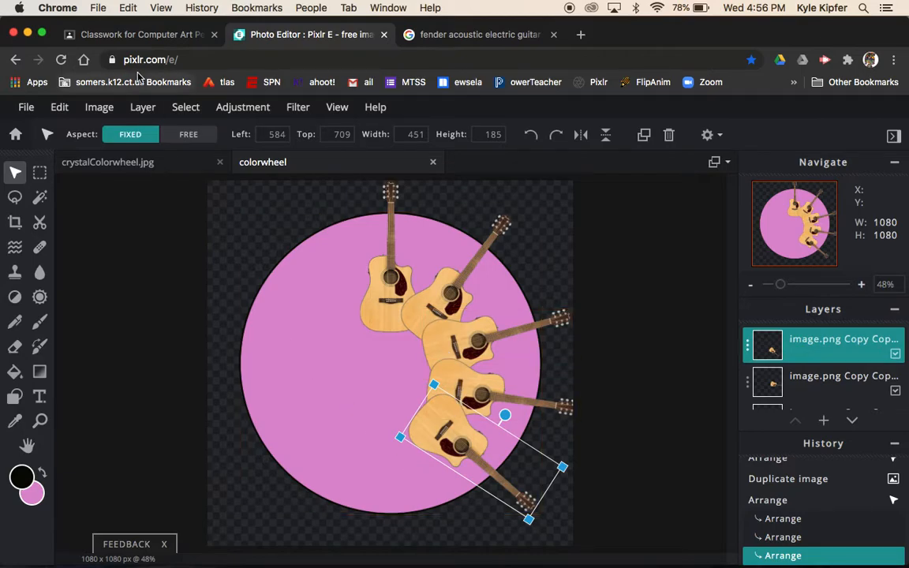
Step: Duplicate the fifth guitar and place the copy near the circle's bottom, rotated clockwise so its neck points steeply down to the right
click(143, 107)
click(162, 149)
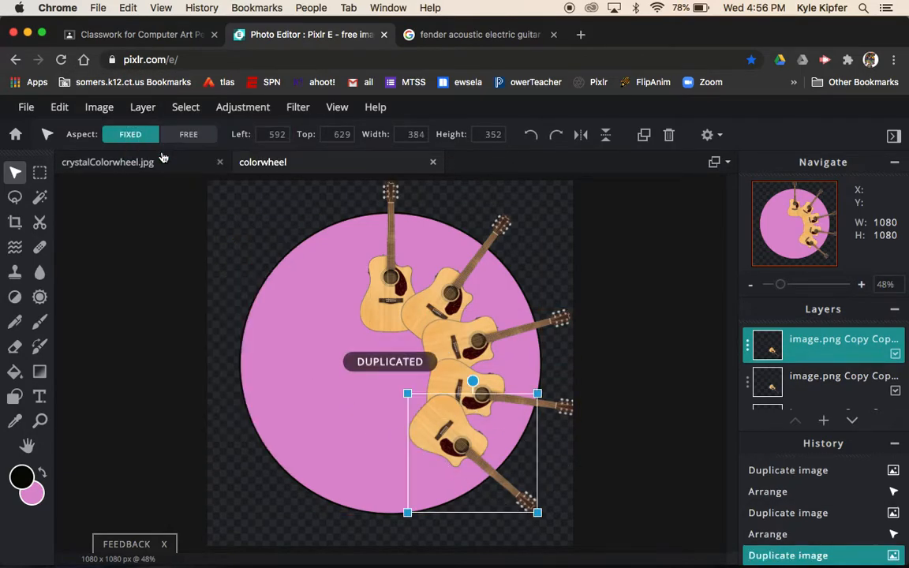
drag(467, 441, 444, 460)
drag(447, 397, 483, 418)
drag(447, 451, 423, 439)
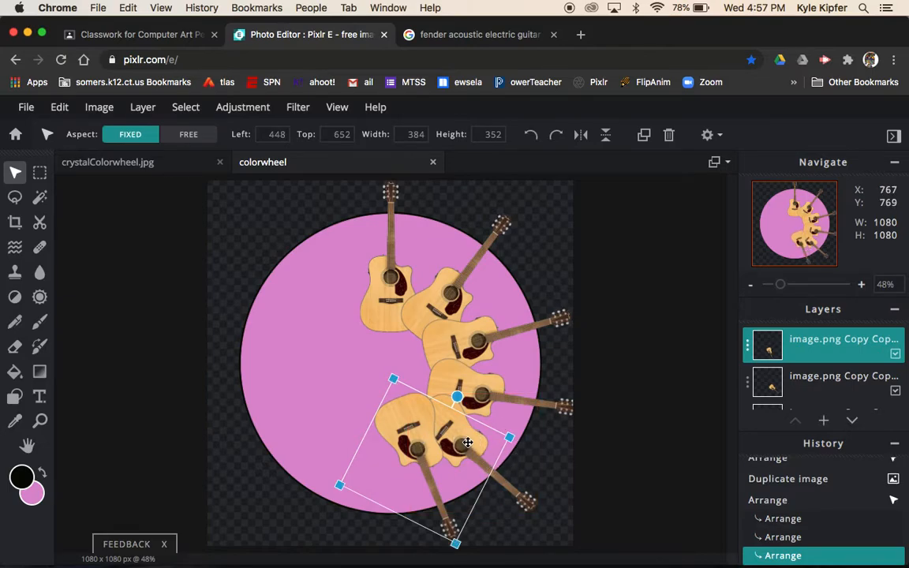
Step: Nudge the third, fourth and fifth guitars slightly up along the circle's right side to even out their spacing
click(585, 472)
click(466, 450)
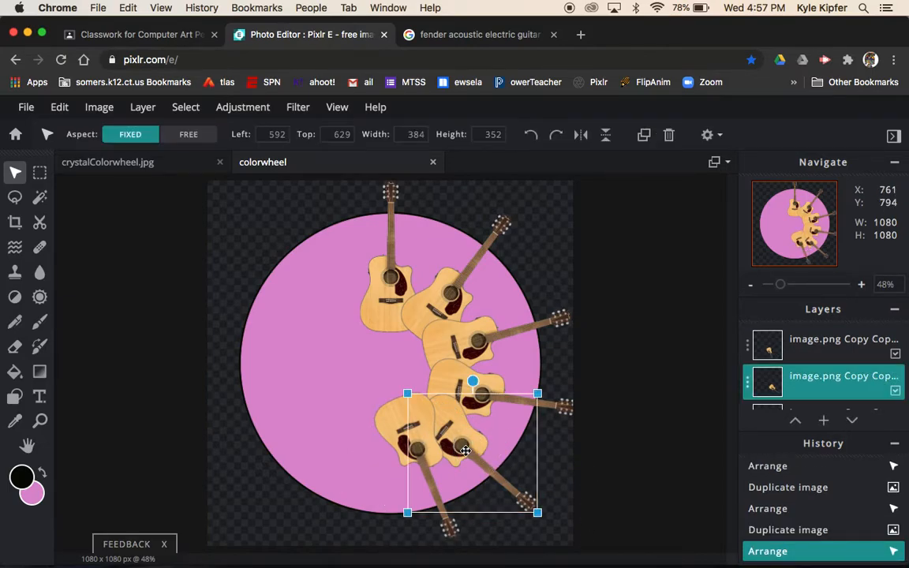
drag(461, 434, 461, 422)
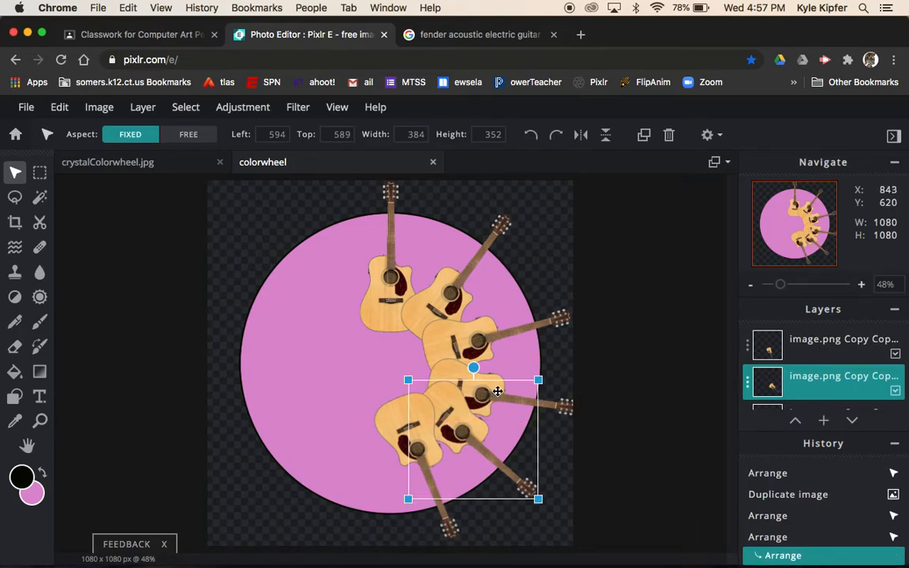
click(614, 436)
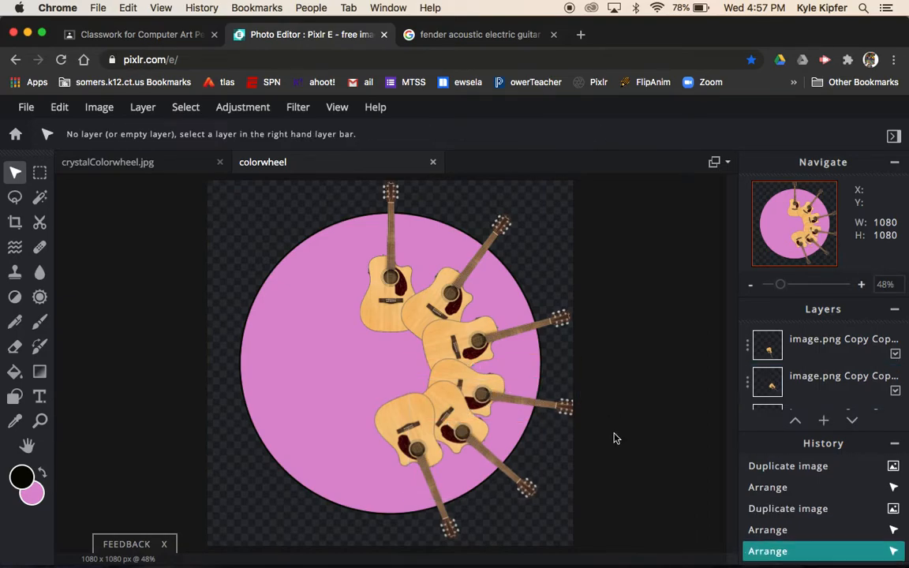
click(443, 374)
mouse_move(443, 369)
mouse_down()
mouse_move(425, 358)
mouse_move(438, 361)
mouse_up()
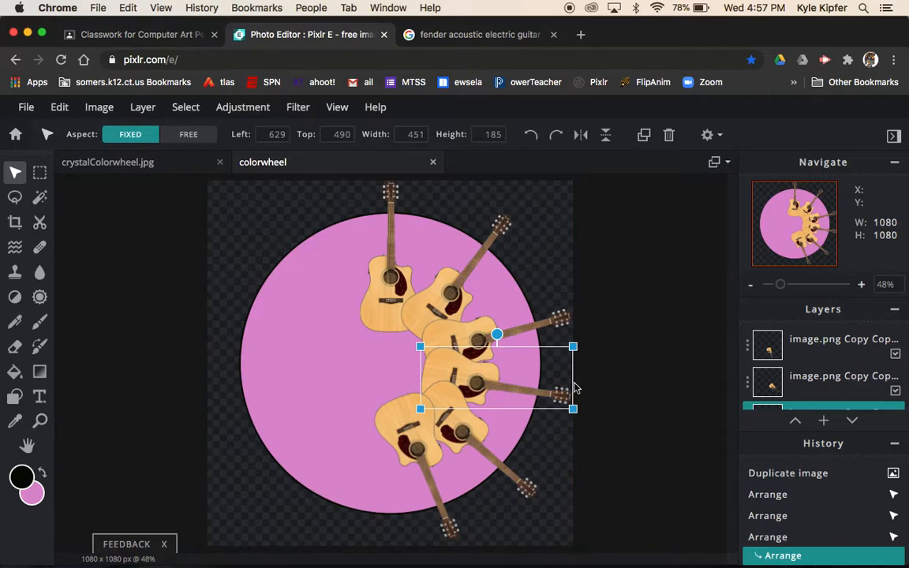
click(480, 438)
drag(475, 430, 470, 424)
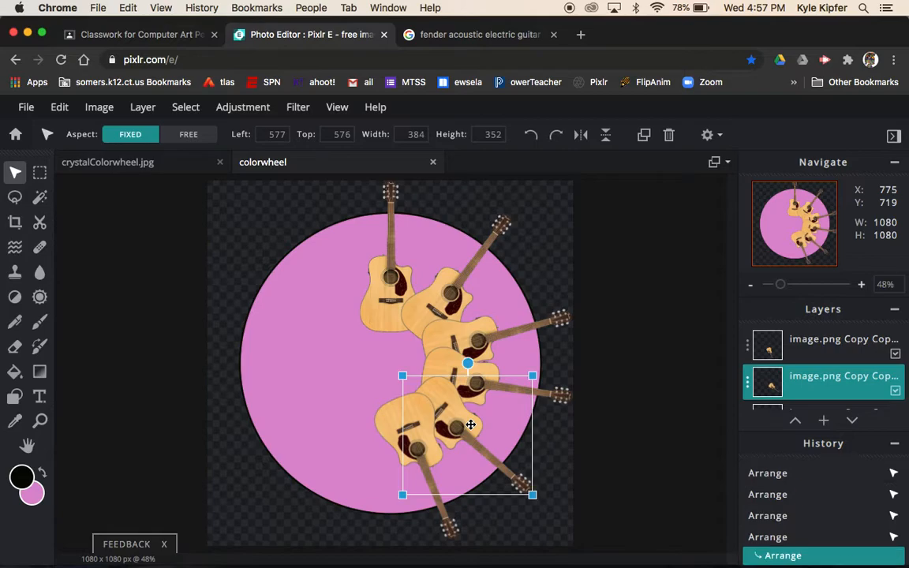
click(535, 329)
drag(521, 331, 520, 325)
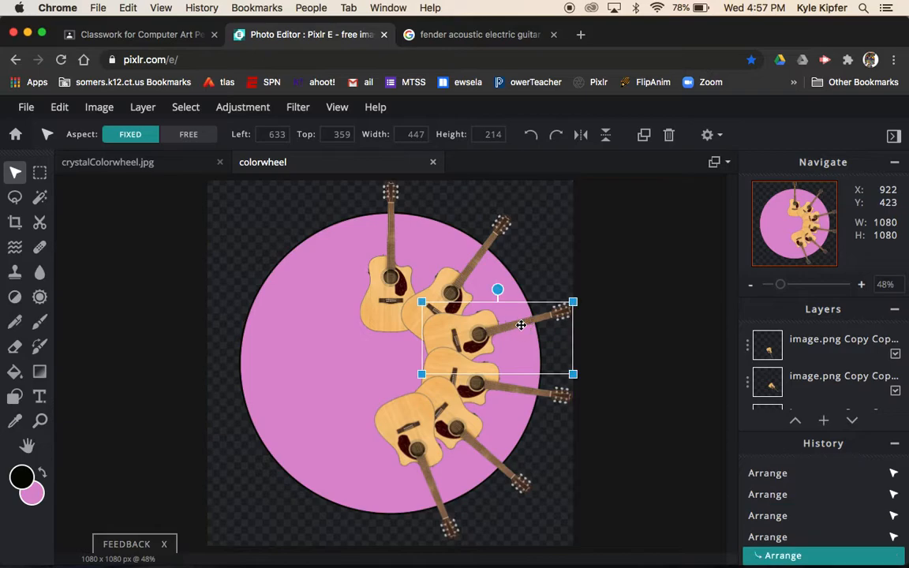
click(638, 442)
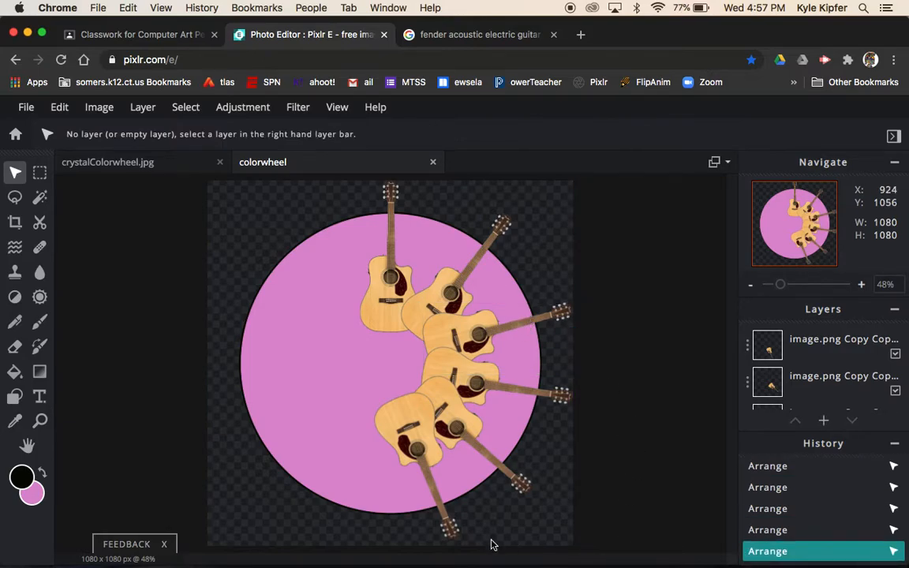
Step: Duplicate the upright top guitar and place the copy to its left, tilted counterclockwise to follow the circle
click(376, 289)
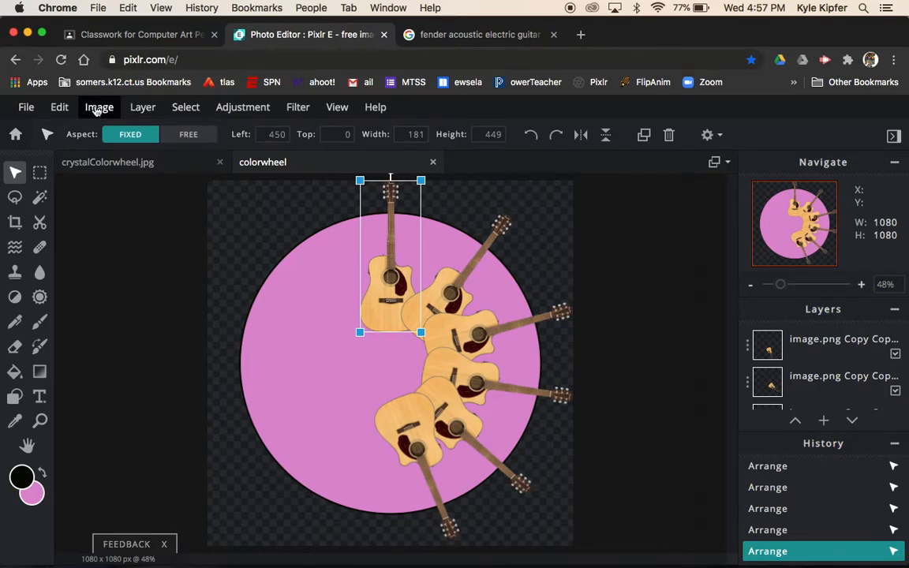
click(241, 113)
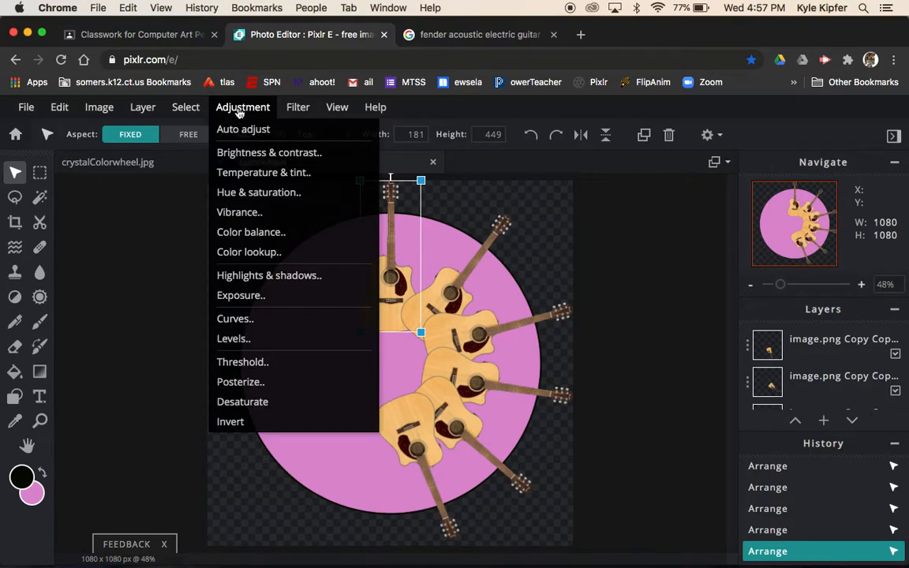
mouse_move(147, 108)
click(160, 161)
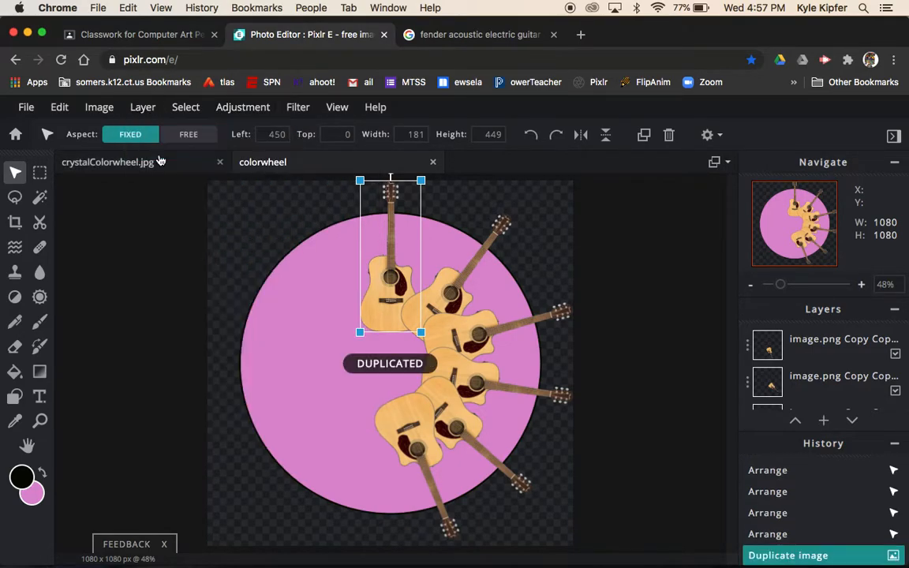
drag(386, 301, 349, 307)
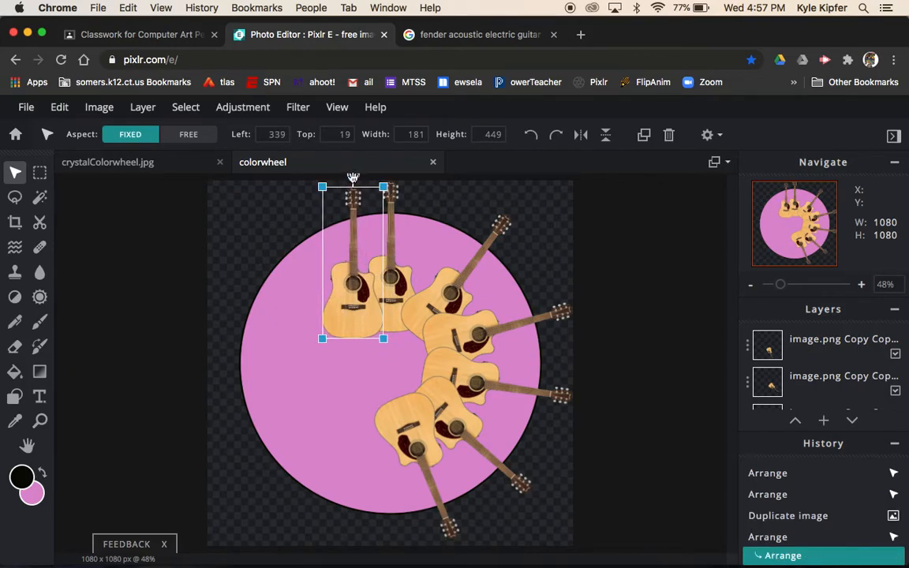
drag(352, 175, 325, 179)
drag(364, 302, 350, 309)
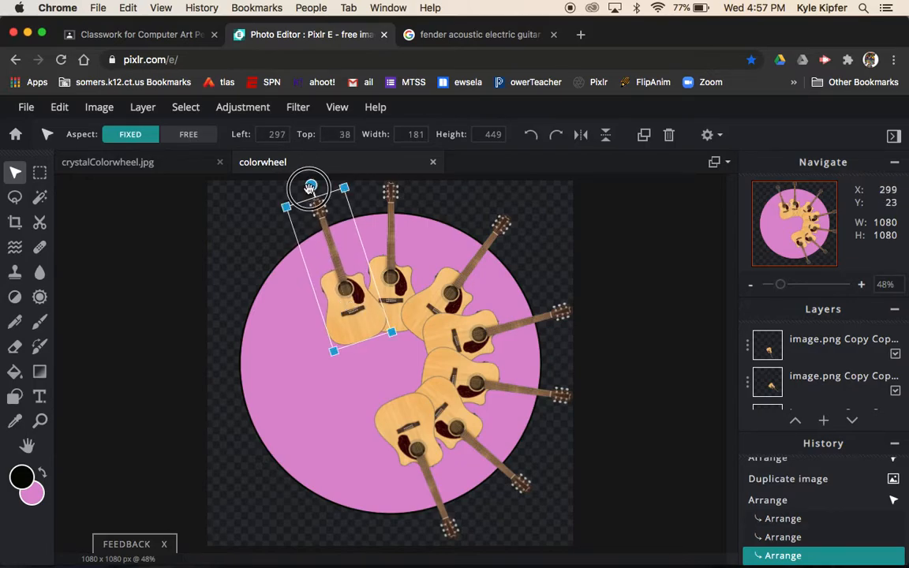
drag(310, 187, 310, 187)
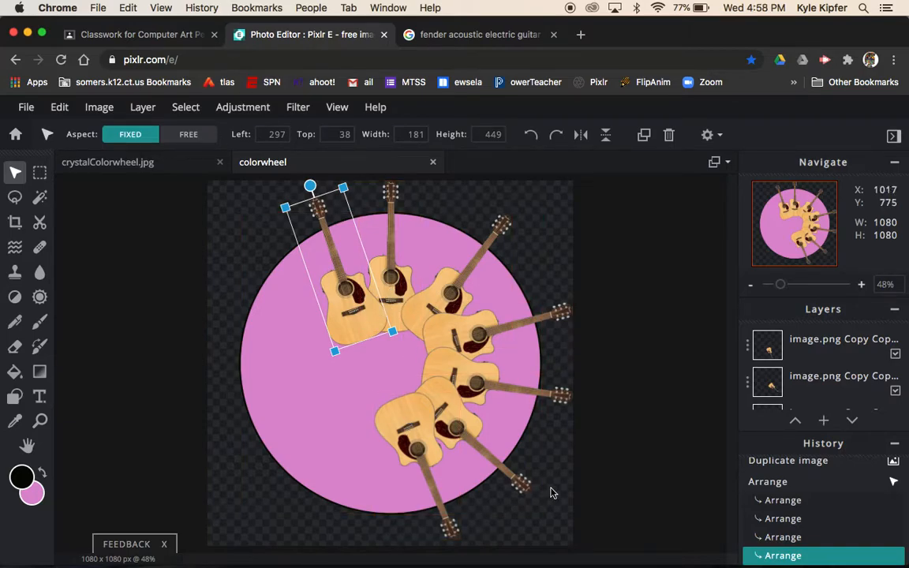
Step: Duplicate the left-tilted guitar and place the copy at the circle's upper left, rotated further counterclockwise so its neck points diagonally outward
click(186, 108)
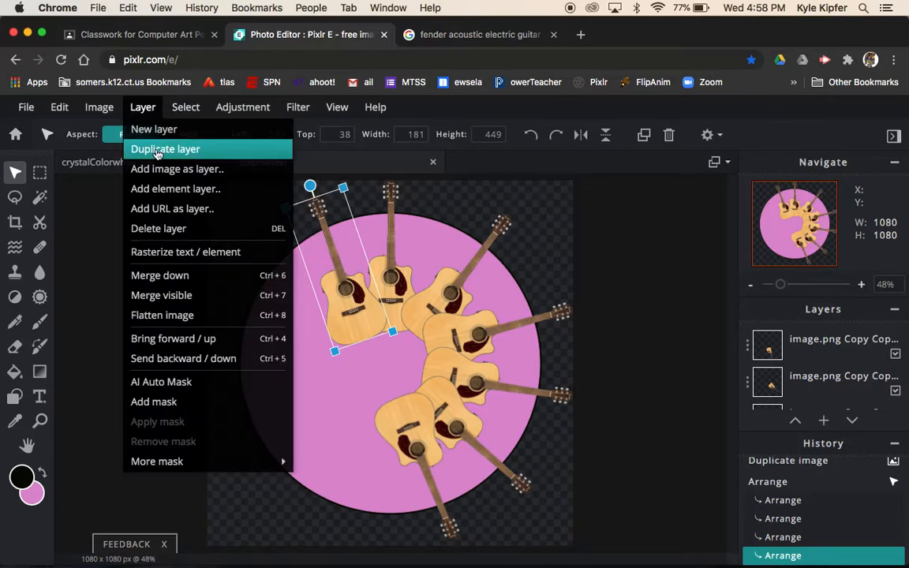
click(157, 154)
drag(335, 298, 304, 315)
drag(314, 203, 267, 215)
mouse_move(332, 322)
mouse_down()
mouse_move(322, 318)
mouse_move(323, 338)
mouse_up()
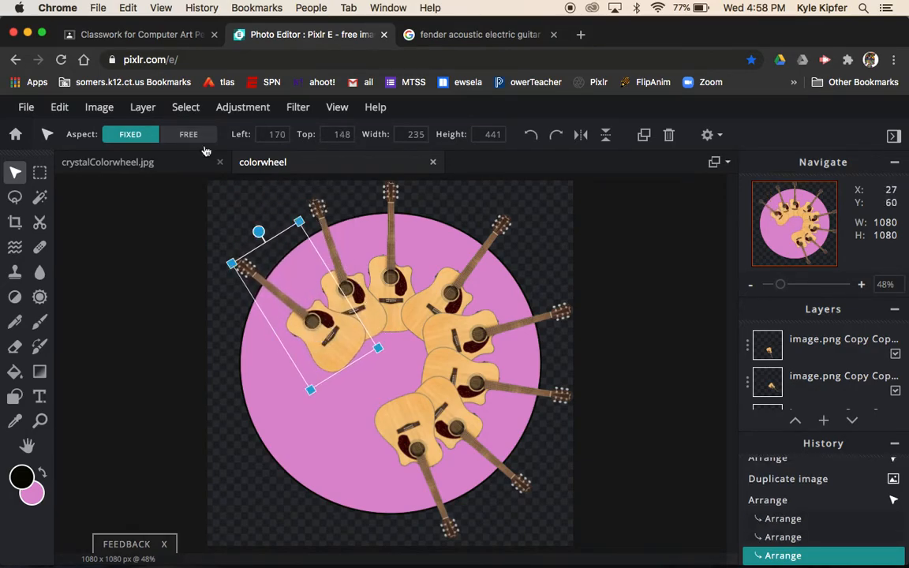
Step: Duplicate the upper-left guitar and place the copy below it on the circle's left side, rotated so its neck points horizontally left
click(184, 108)
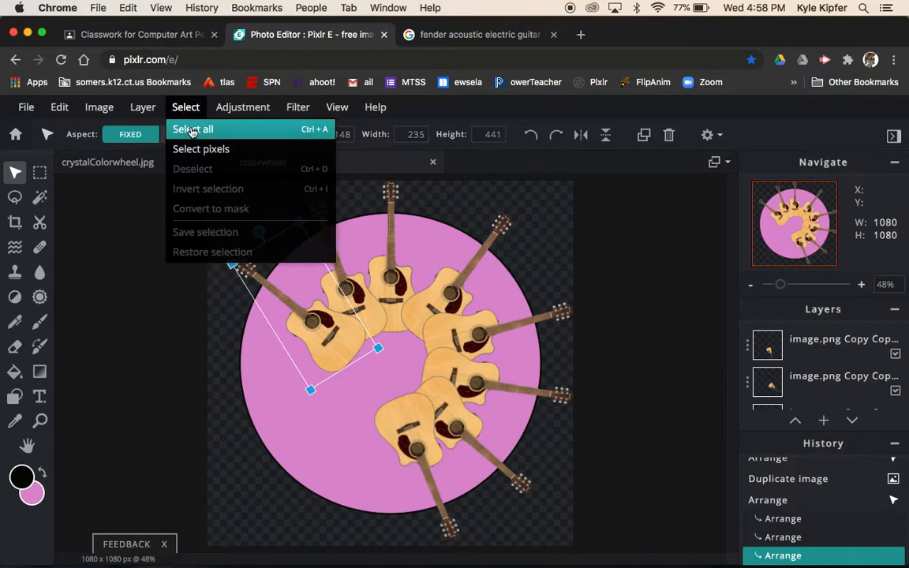
mouse_move(143, 108)
click(165, 149)
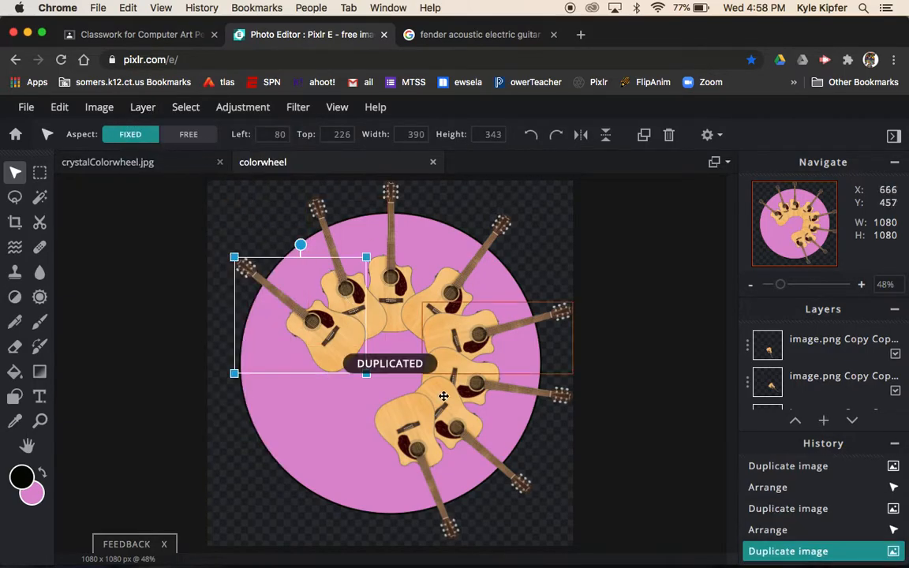
drag(286, 309, 306, 374)
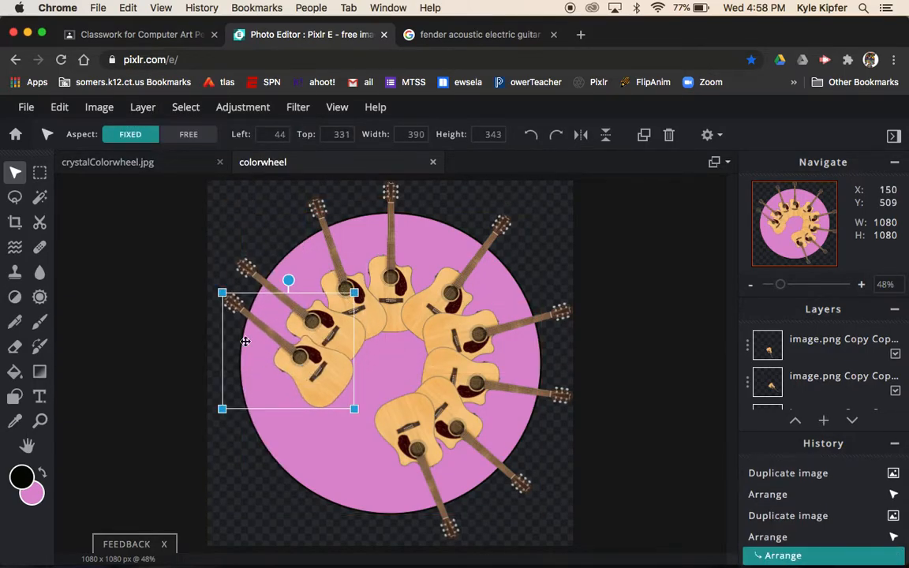
drag(290, 281, 246, 297)
mouse_move(322, 352)
mouse_down()
mouse_move(329, 364)
mouse_move(317, 360)
mouse_up()
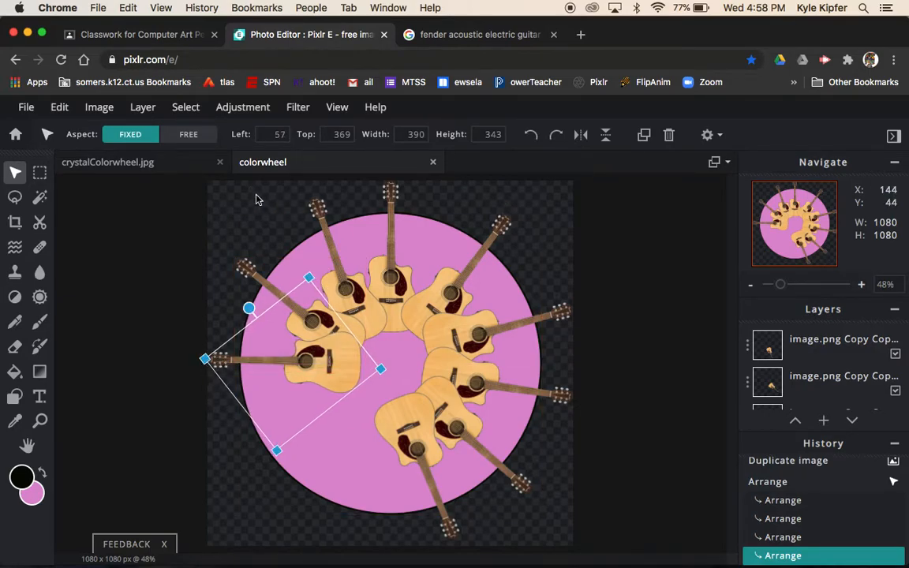
Step: Fine-tune the spacing by nudging the upper-left guitar up, the top guitar right and the upper-right guitar slightly left
click(249, 271)
drag(307, 317, 307, 313)
click(398, 277)
drag(399, 276, 443, 290)
click(431, 289)
click(540, 320)
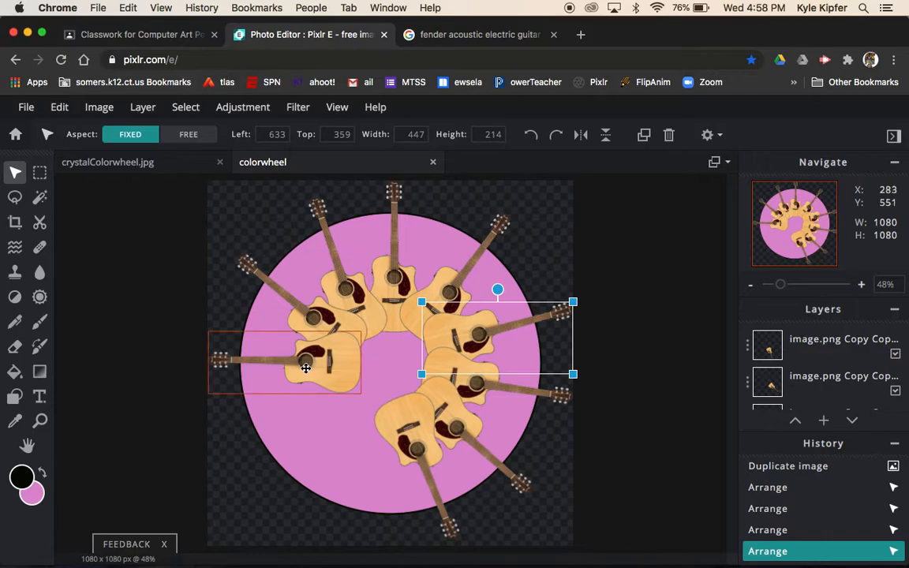
Step: Duplicate the horizontal guitar on the circle's left side and place the copy below it, rotated counterclockwise so its neck points slightly downward
click(272, 332)
click(99, 108)
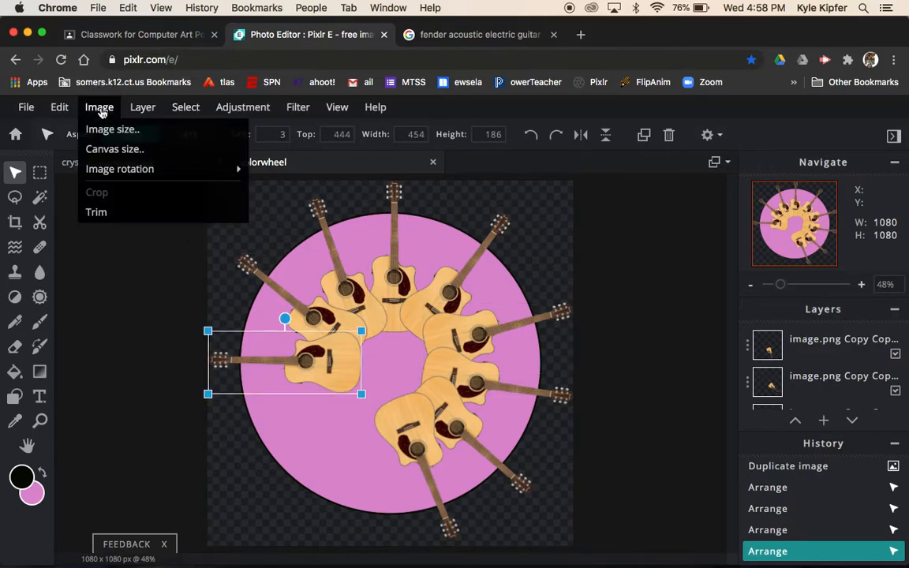
click(142, 109)
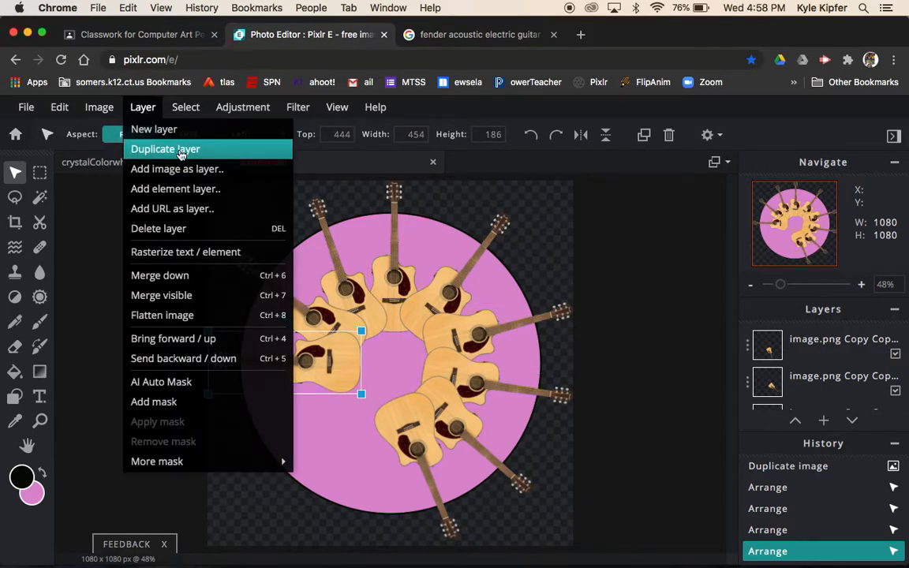
click(180, 152)
drag(317, 377, 318, 419)
drag(284, 362, 267, 366)
mouse_move(332, 383)
mouse_down()
mouse_move(324, 390)
mouse_move(340, 399)
mouse_up()
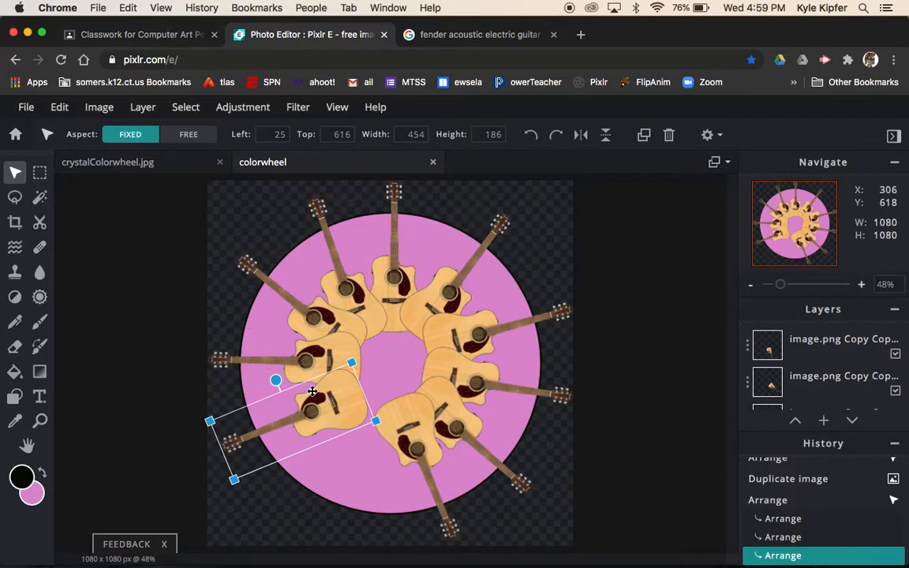
mouse_move(323, 413)
mouse_down()
mouse_move(314, 404)
mouse_move(321, 406)
mouse_up()
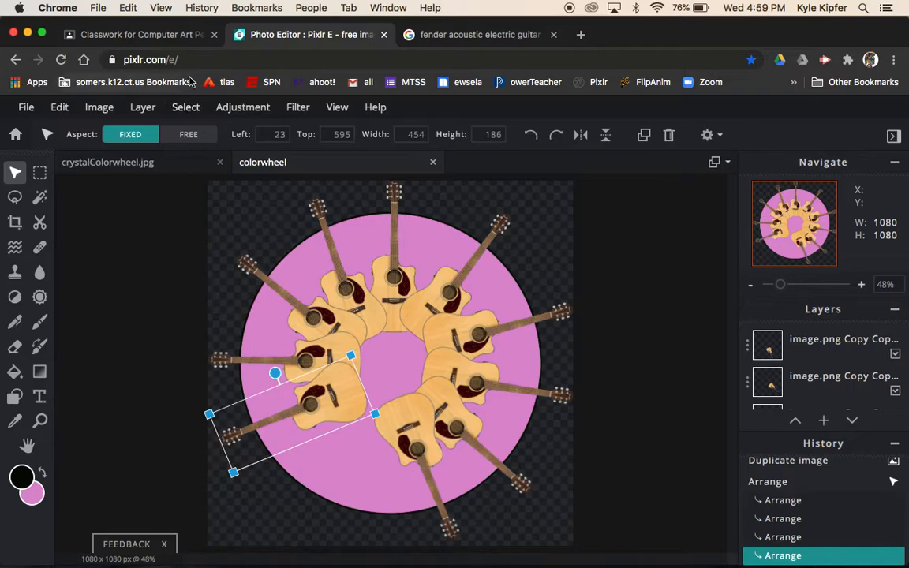
Step: Duplicate the lowest left-side guitar and place the copy at the circle's lower left, rotated so its neck points diagonally down and outward
click(99, 106)
mouse_move(143, 107)
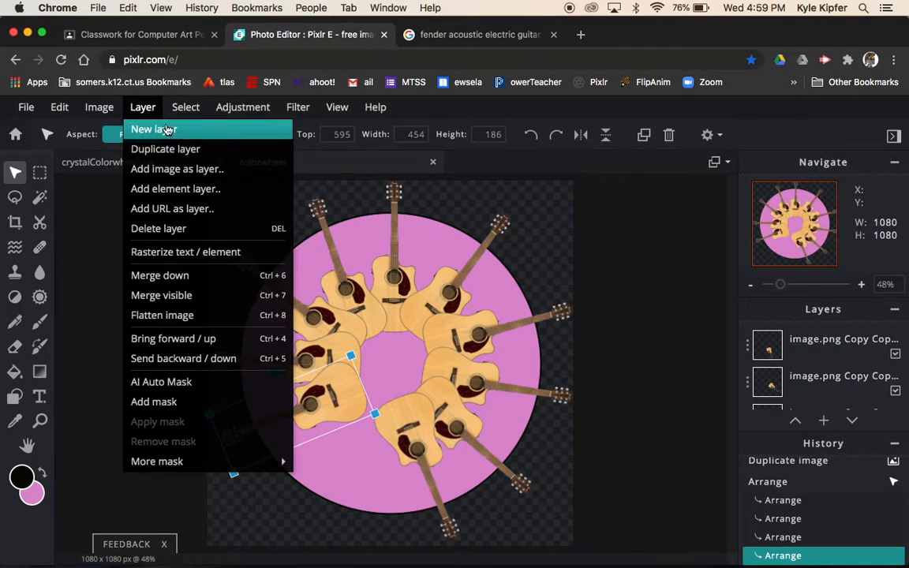
click(175, 149)
drag(341, 403, 350, 442)
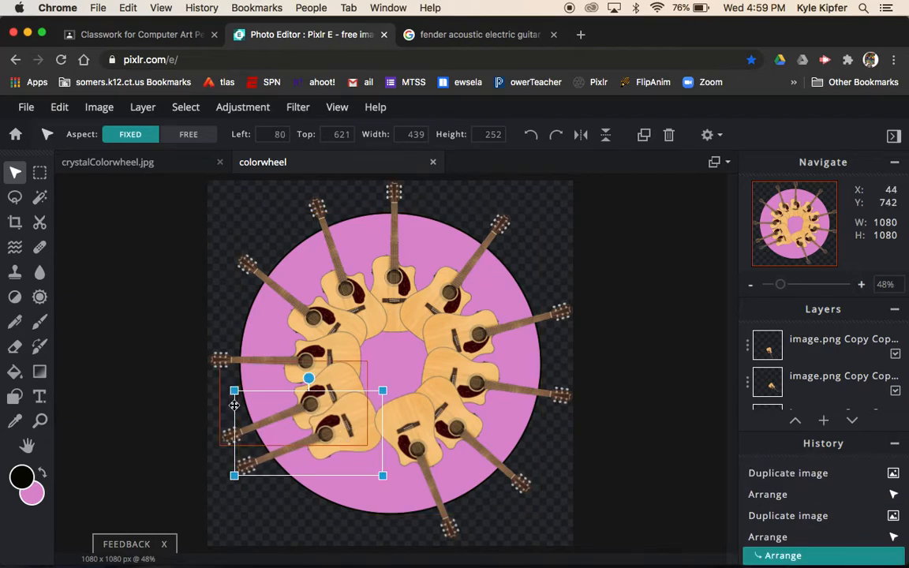
drag(310, 380, 297, 378)
drag(343, 428, 345, 431)
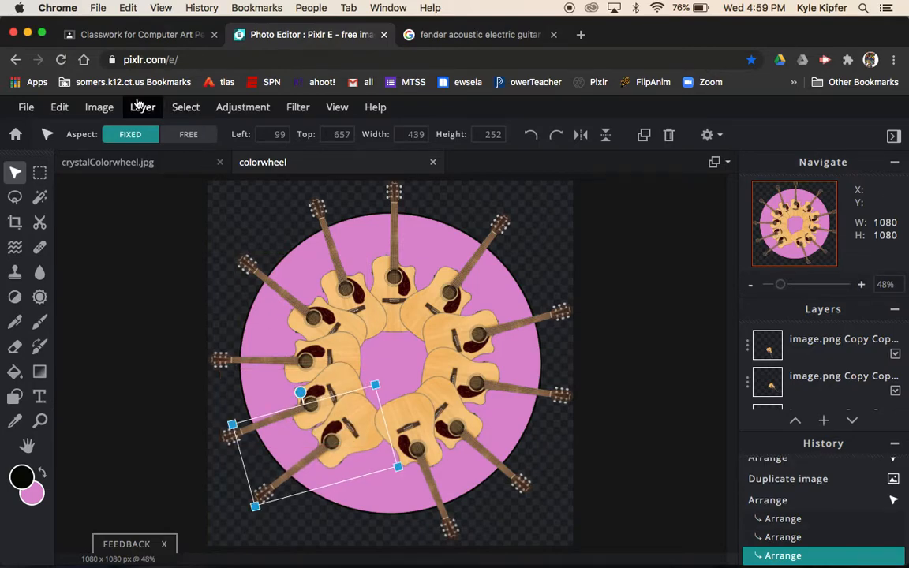
Step: Duplicate the lower-left guitar and fit the copy into the remaining bottom gap, rotated so its neck points steeply down and slightly left
click(184, 107)
mouse_move(139, 113)
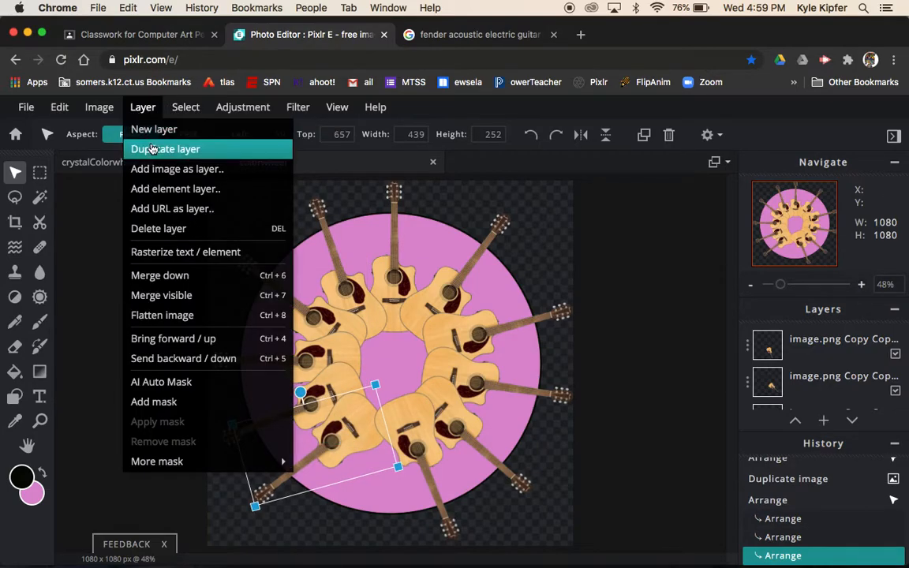
click(143, 150)
drag(342, 444, 372, 456)
drag(352, 392, 316, 399)
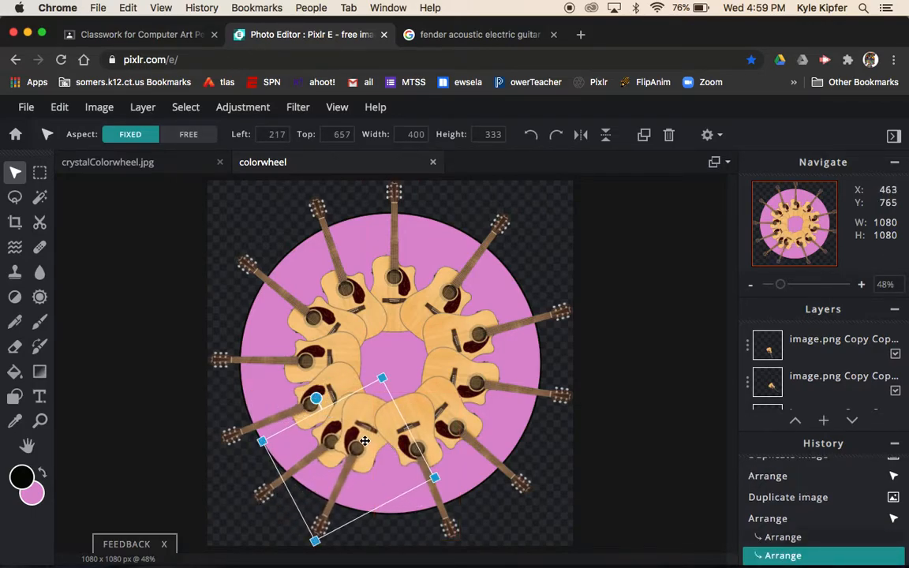
drag(362, 451, 329, 432)
click(268, 491)
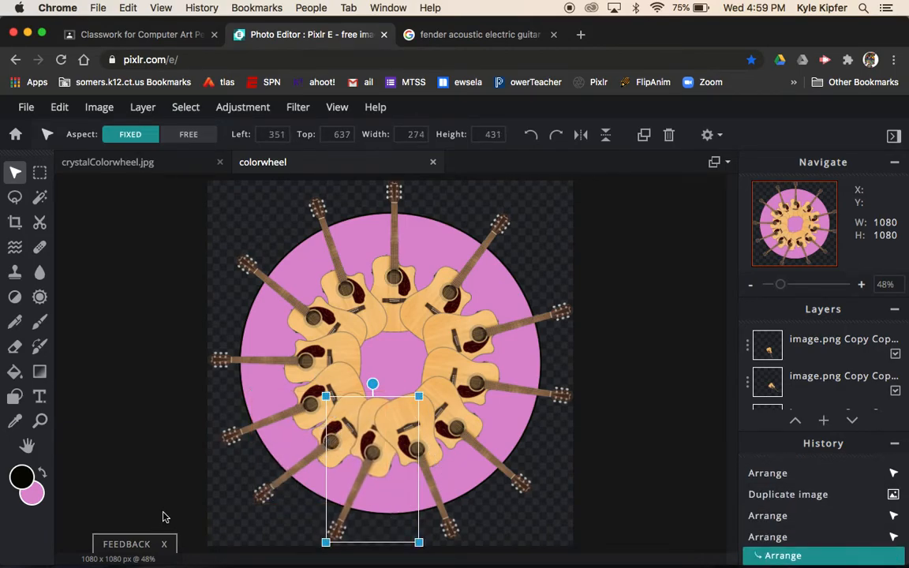
Step: Nudge the lower-left guitar slightly up to even out the spacing, and deselect it
click(191, 451)
click(325, 447)
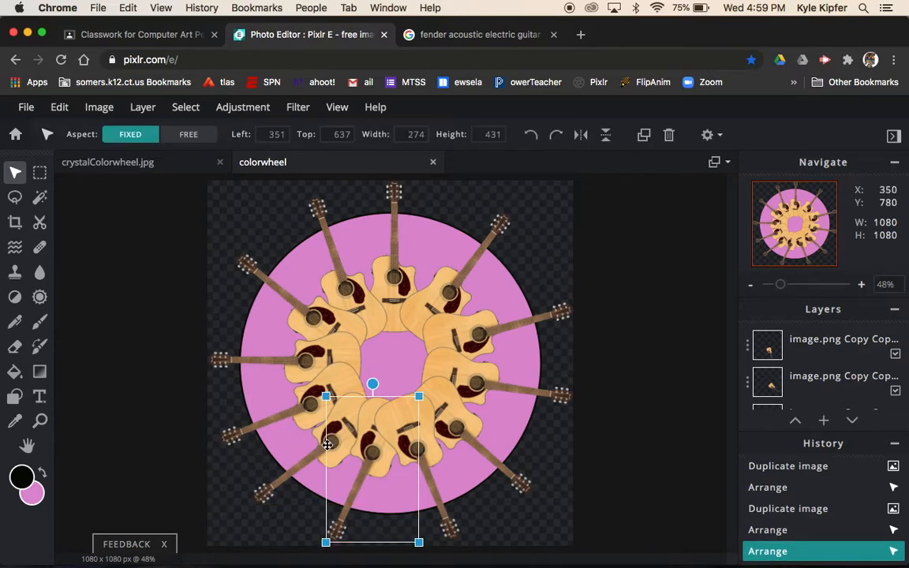
click(300, 478)
drag(301, 470, 301, 467)
click(644, 432)
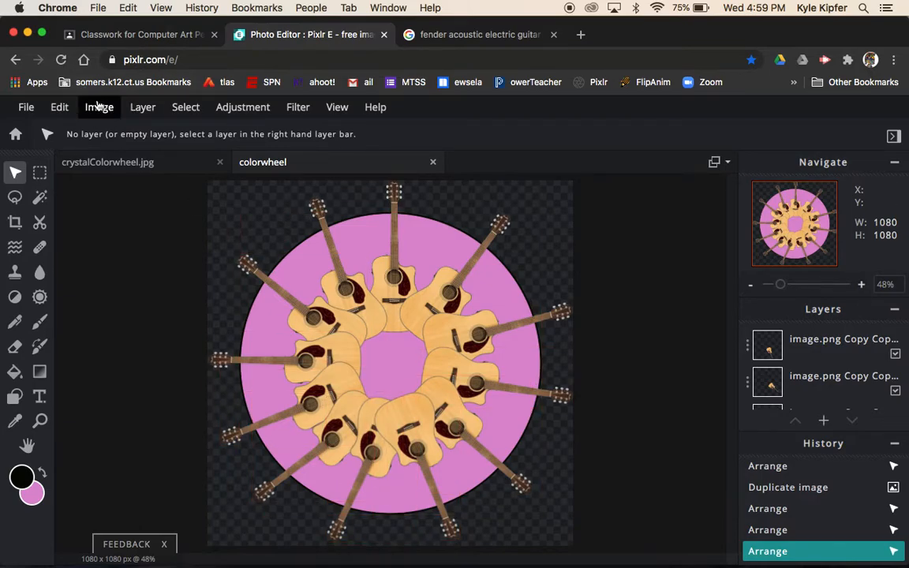
Step: Colorize the upright top guitar red using Hue & saturation with hue -180 and saturation -30
click(395, 276)
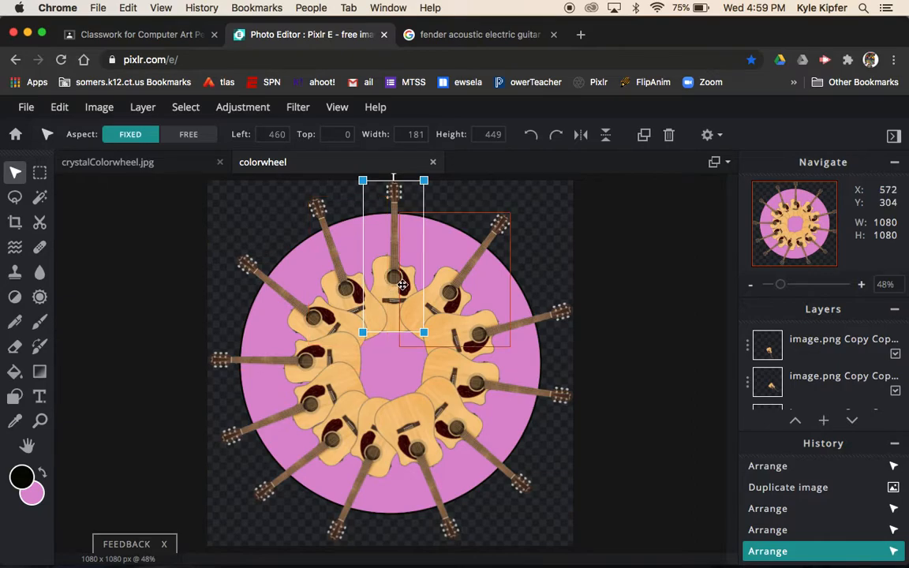
click(237, 110)
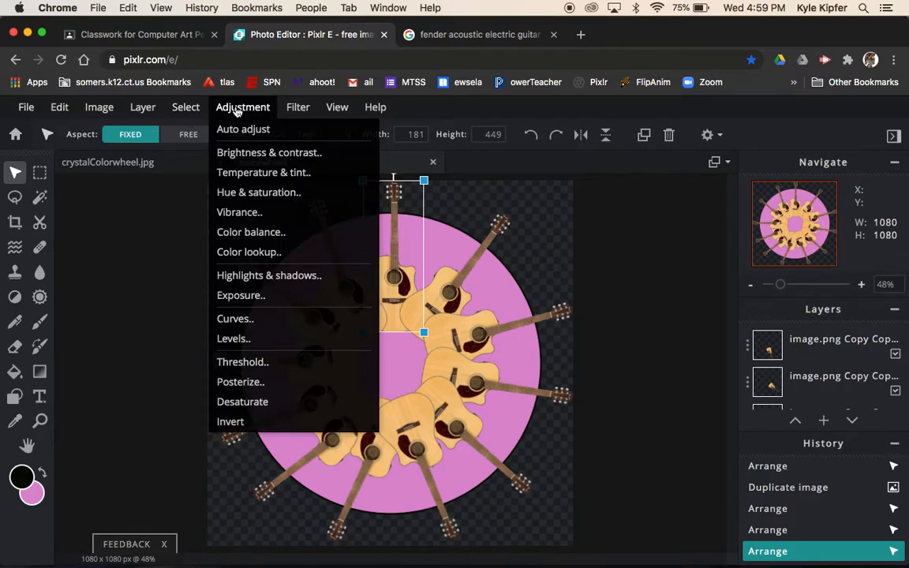
click(255, 193)
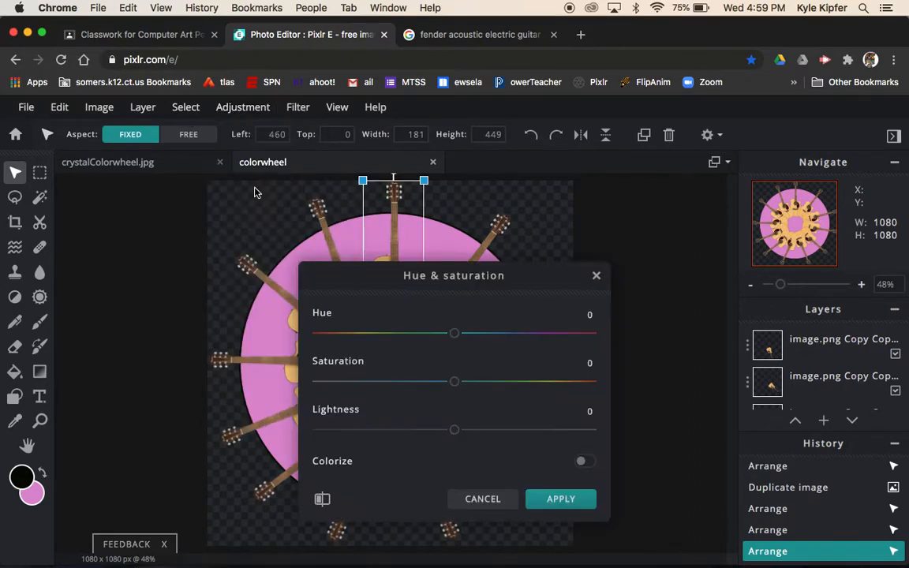
drag(466, 277, 687, 249)
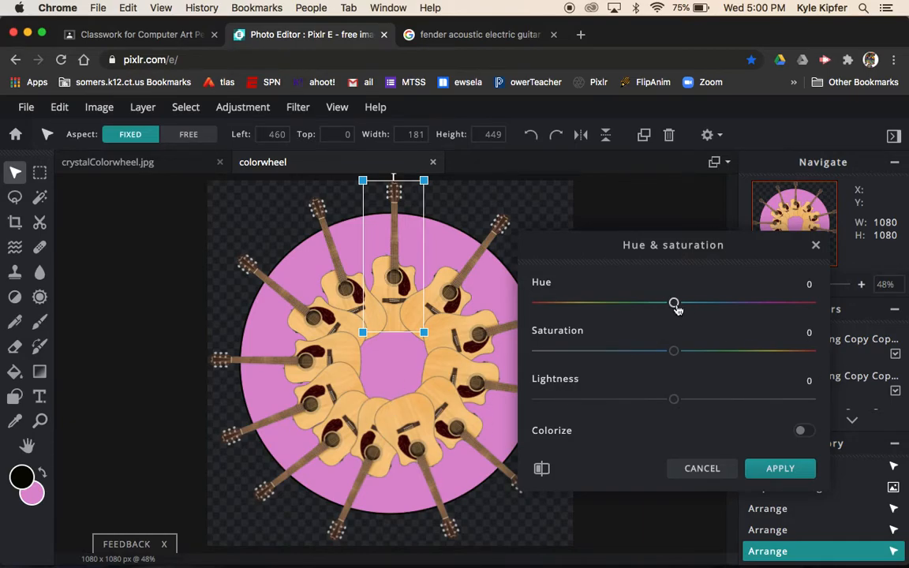
mouse_move(677, 307)
mouse_down()
mouse_move(564, 314)
mouse_move(820, 309)
mouse_move(492, 314)
mouse_move(736, 300)
mouse_move(536, 290)
mouse_move(601, 304)
mouse_move(726, 303)
mouse_move(552, 305)
mouse_move(674, 305)
mouse_up()
click(809, 433)
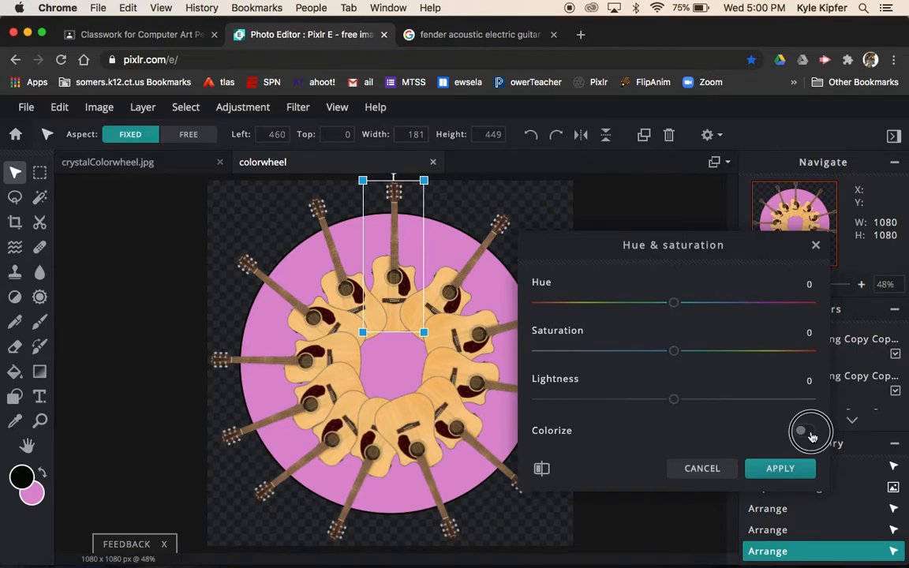
drag(674, 306, 512, 306)
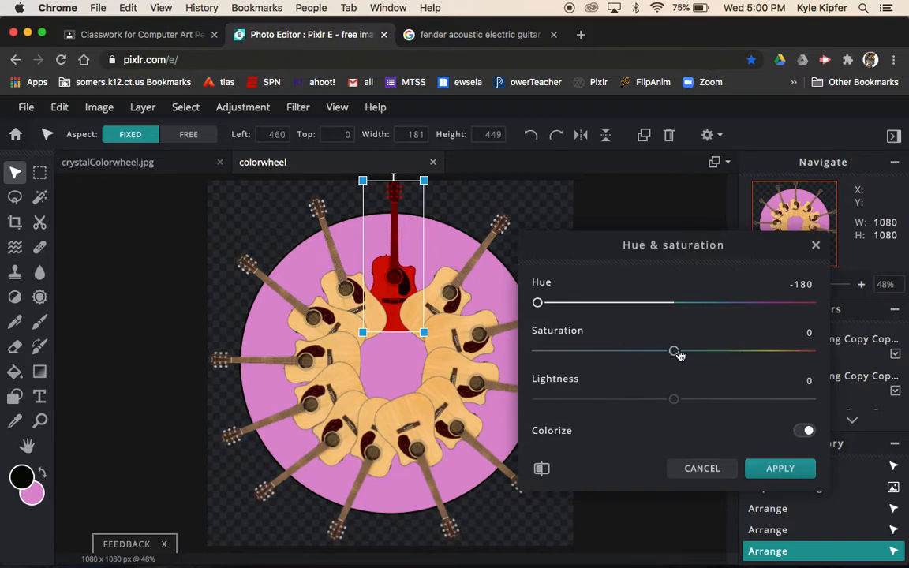
drag(675, 354, 633, 352)
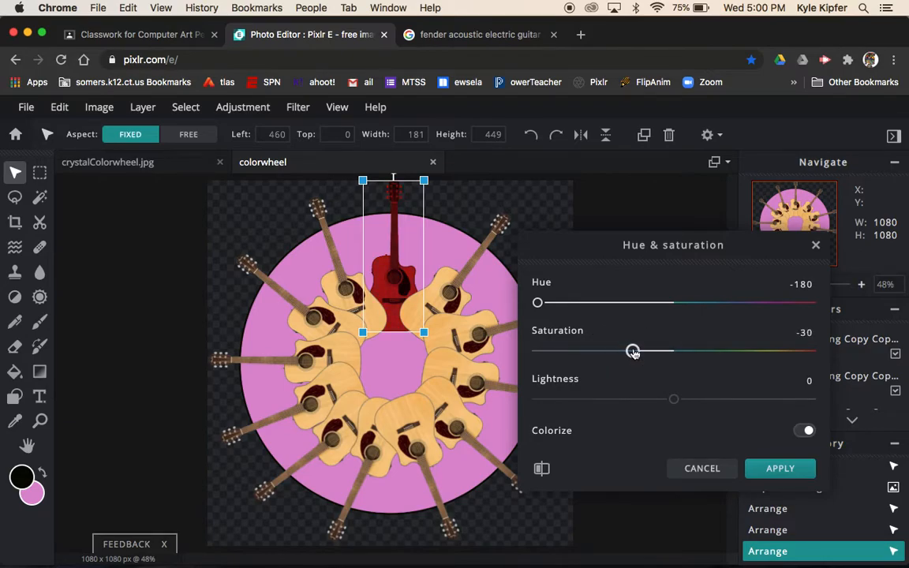
click(784, 471)
Step: Colorize the second guitar clockwise from the top red-orange using Hue & saturation with hue -157 and saturation -22
click(451, 293)
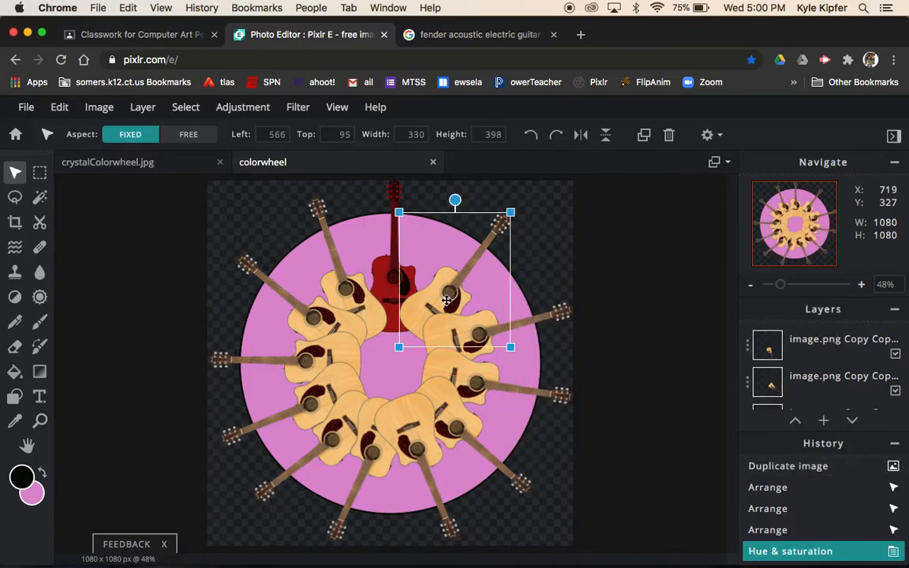
click(250, 114)
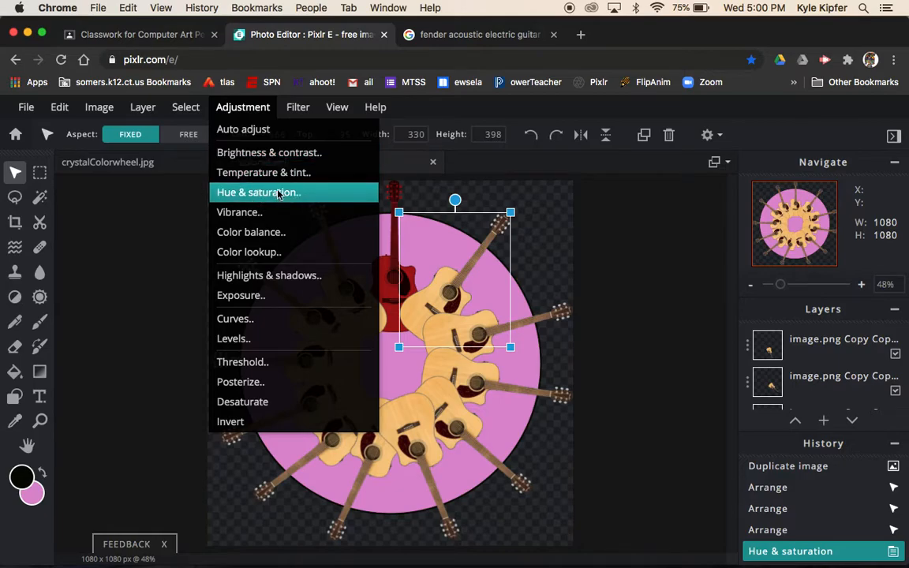
click(251, 190)
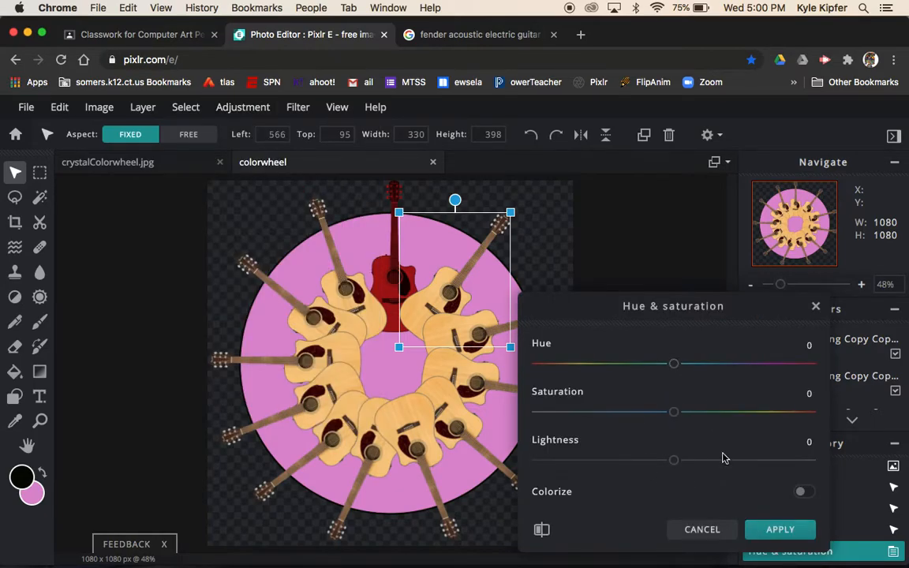
click(803, 492)
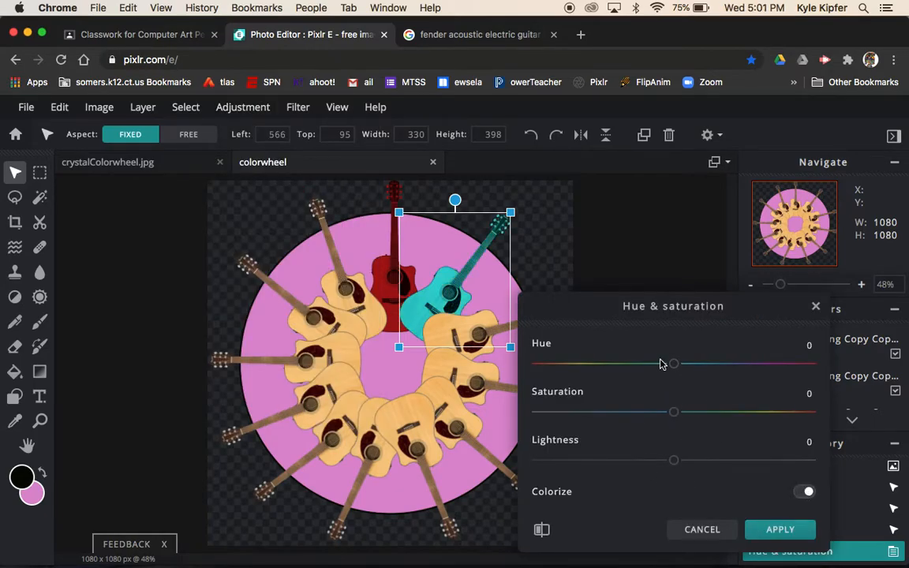
drag(674, 368, 555, 374)
drag(679, 419, 645, 419)
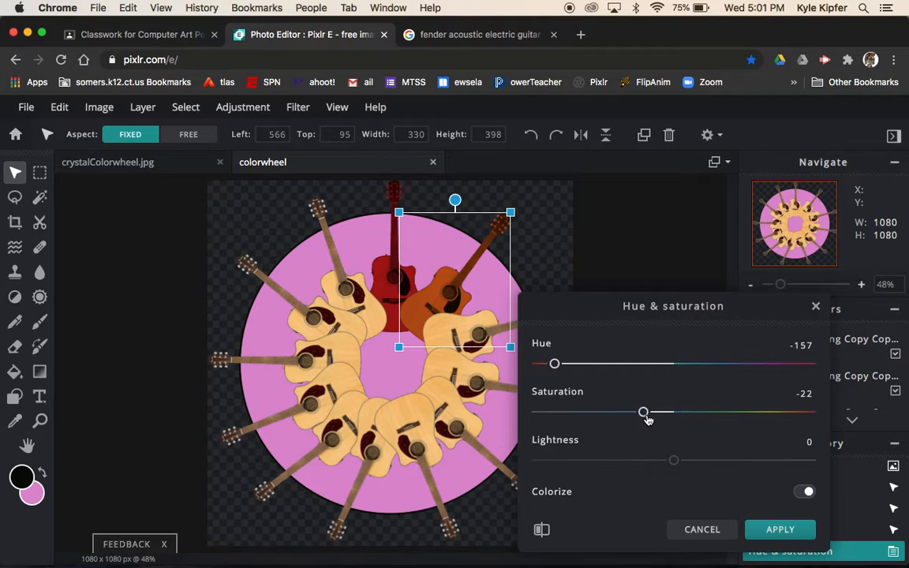
click(793, 538)
Step: Colorize the third guitar clockwise from the top using Hue & saturation, choosing an orange hue and leaving saturation at 0
click(477, 328)
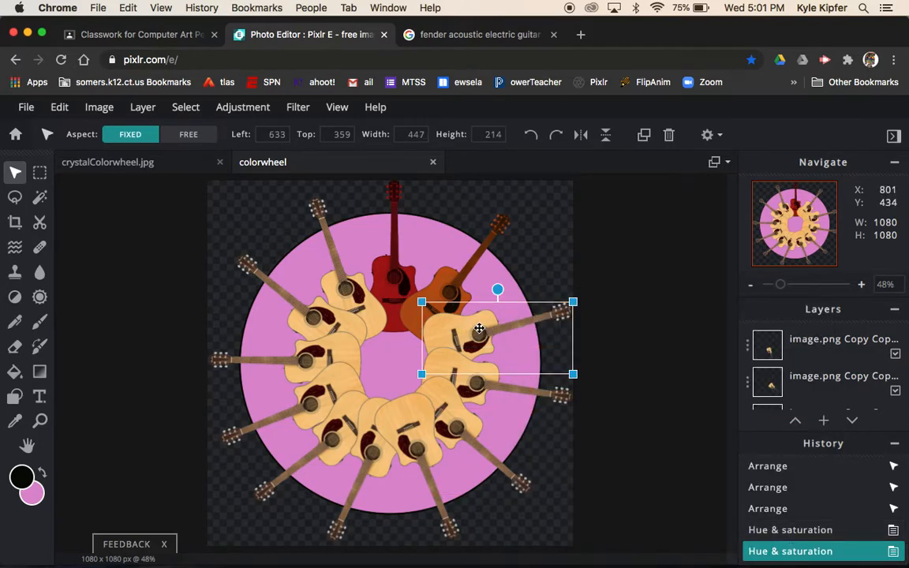
click(248, 113)
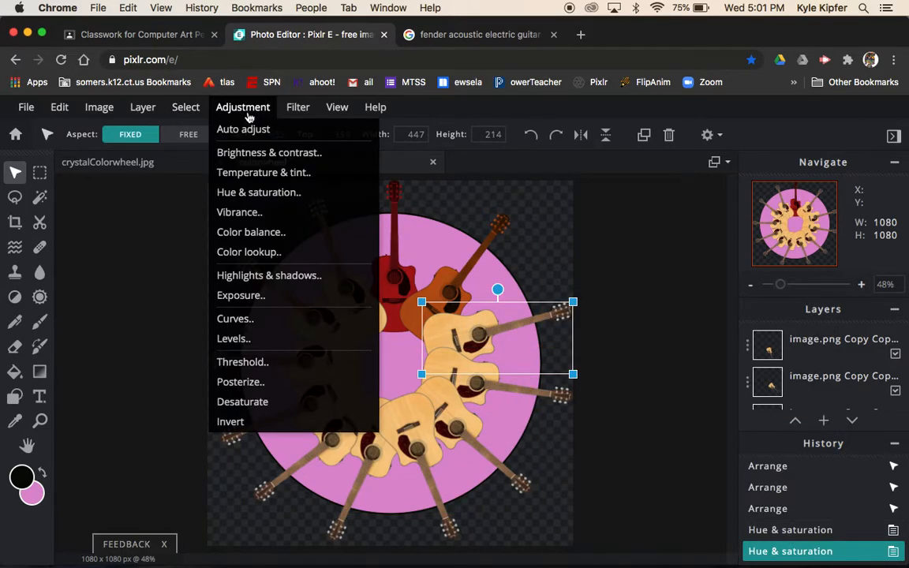
click(262, 194)
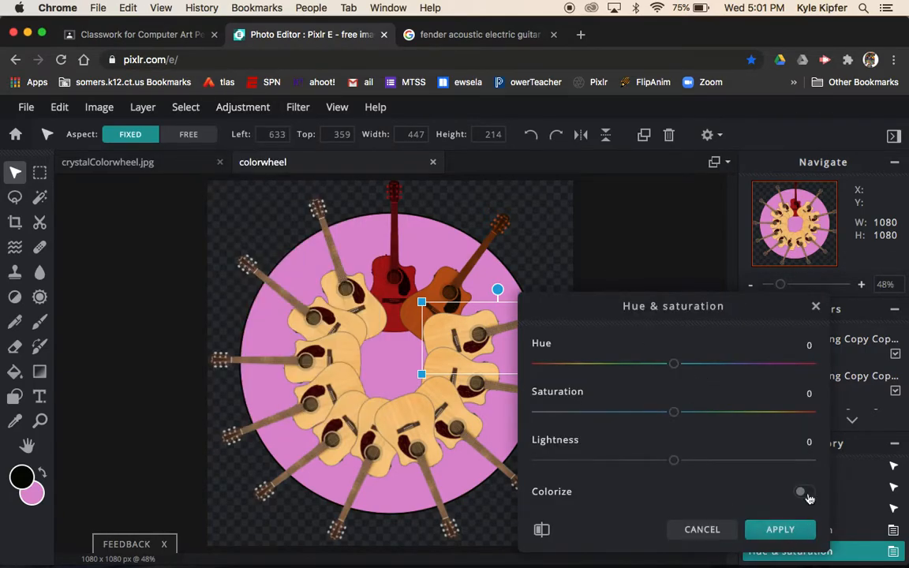
click(803, 494)
drag(674, 365, 580, 374)
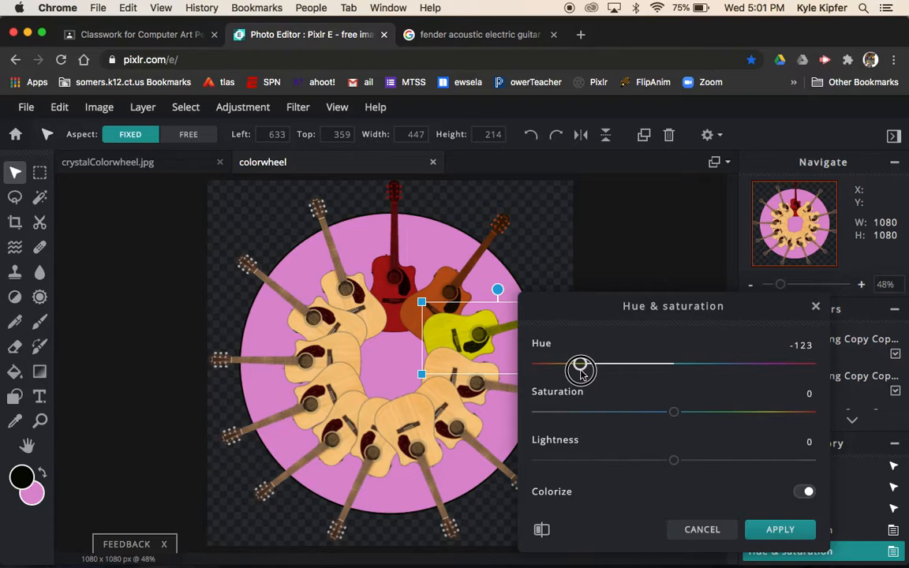
drag(582, 374, 581, 374)
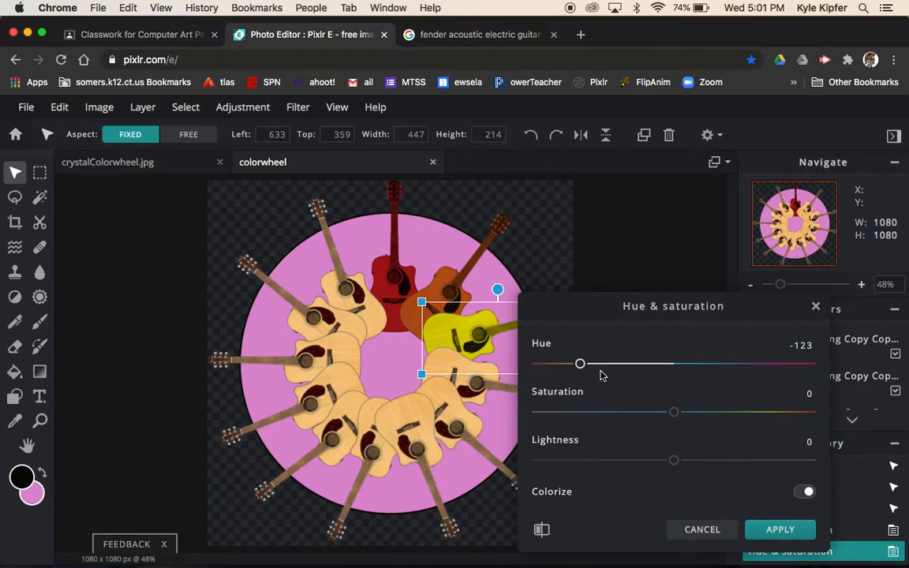
drag(581, 368, 560, 369)
click(779, 529)
Step: Shift the hue of the second guitar clockwise from the top slightly toward red with Hue & saturation
click(461, 294)
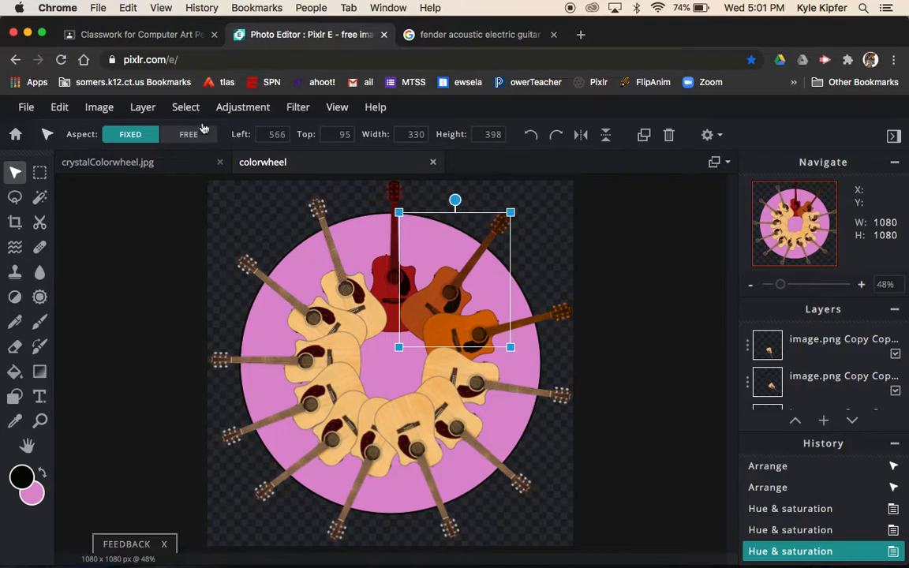
click(243, 109)
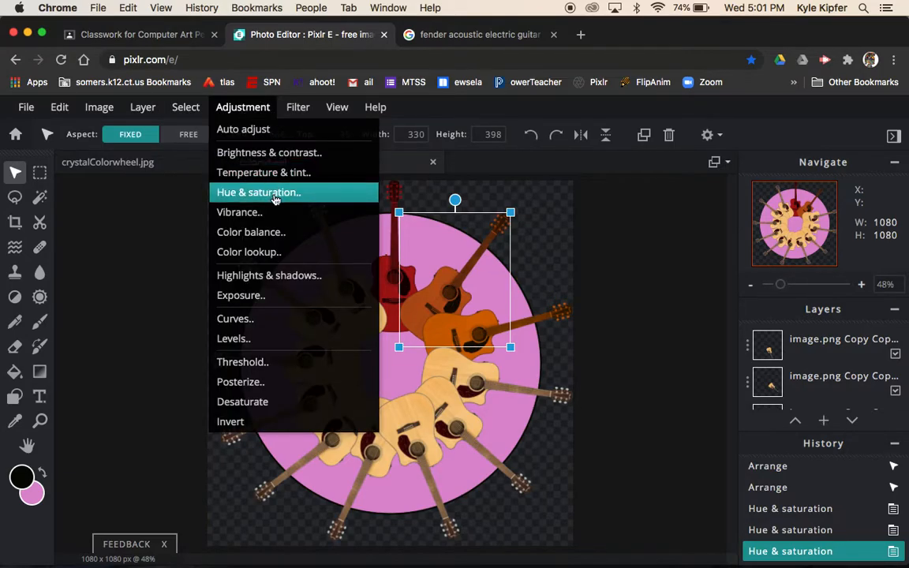
click(353, 192)
drag(671, 371, 658, 371)
click(783, 536)
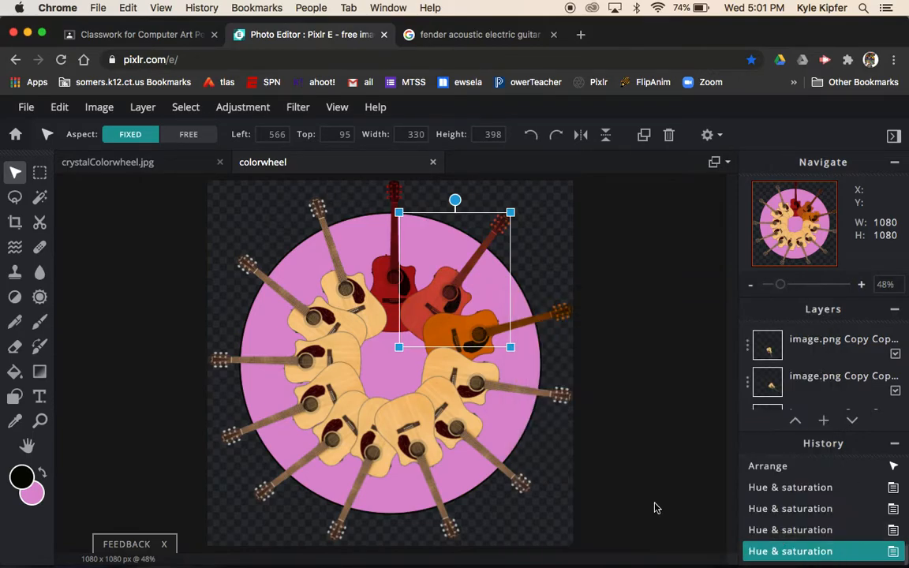
Step: Colorize the fourth guitar clockwise from the top yellow-orange using Hue & saturation with hue -149
click(476, 374)
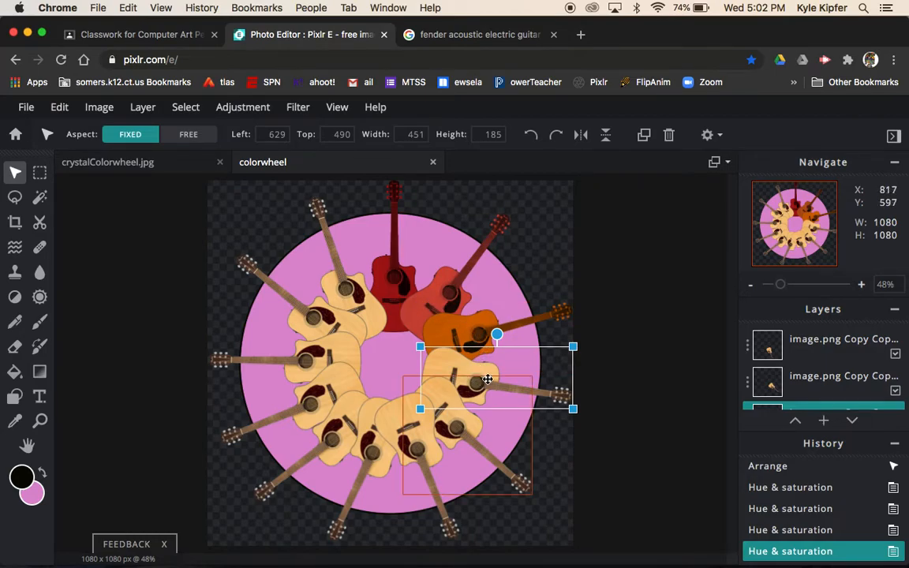
click(234, 113)
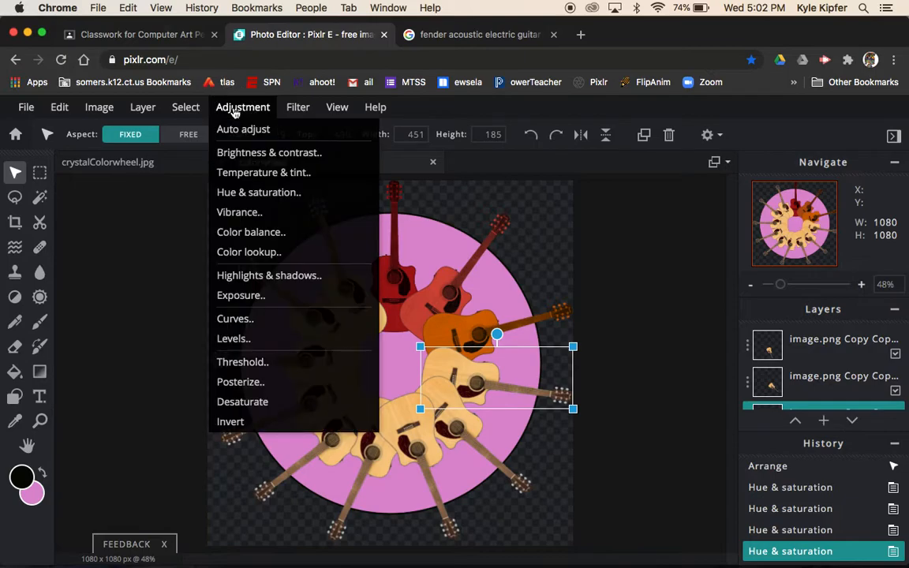
click(271, 193)
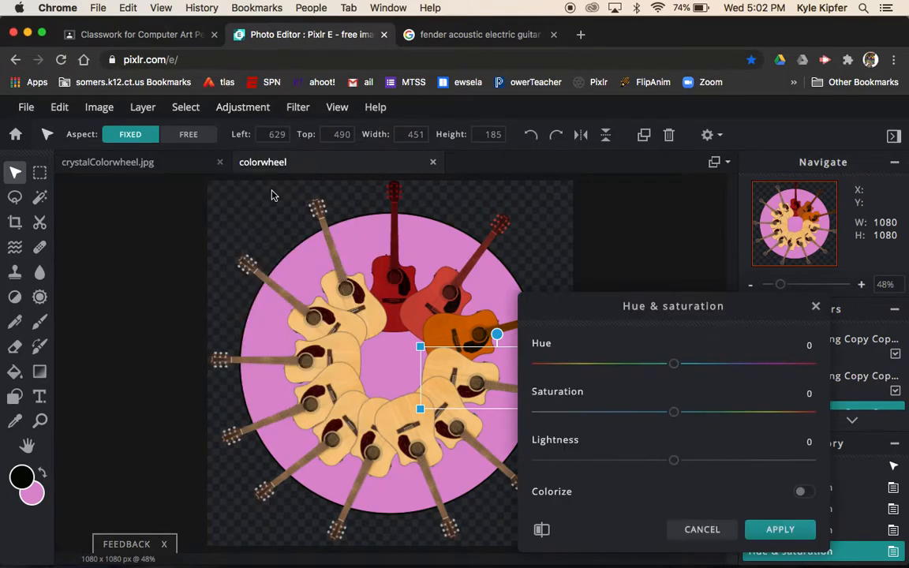
click(804, 493)
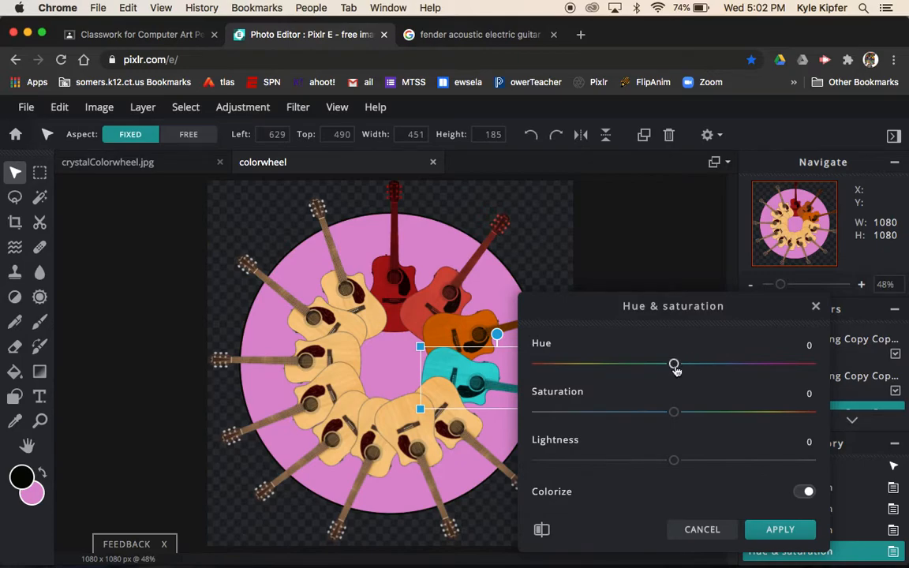
drag(676, 370, 562, 372)
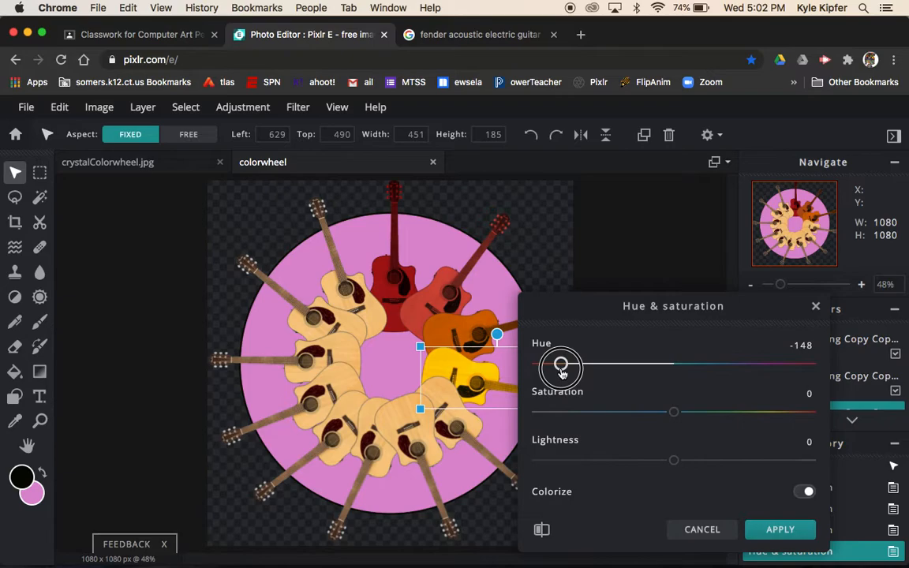
drag(562, 373, 560, 374)
drag(561, 372, 560, 372)
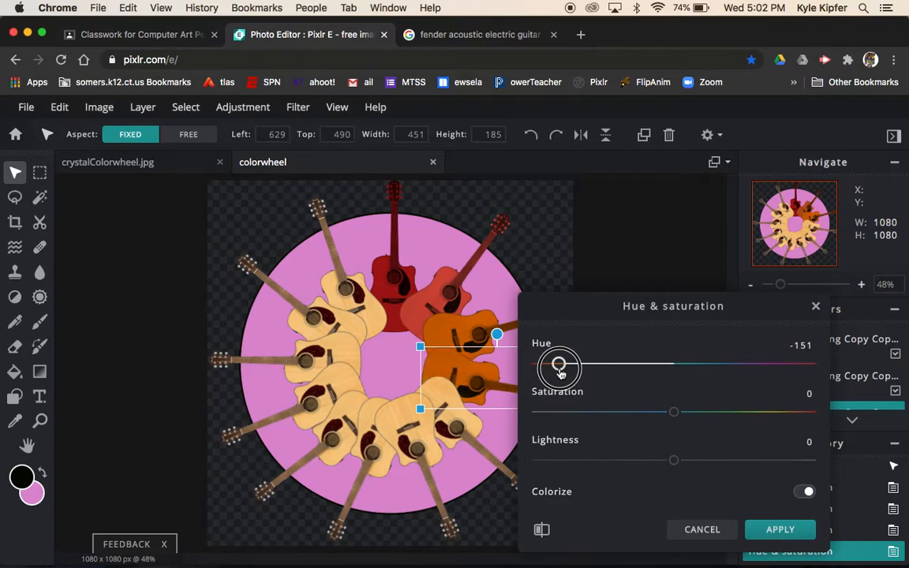
drag(560, 373, 561, 373)
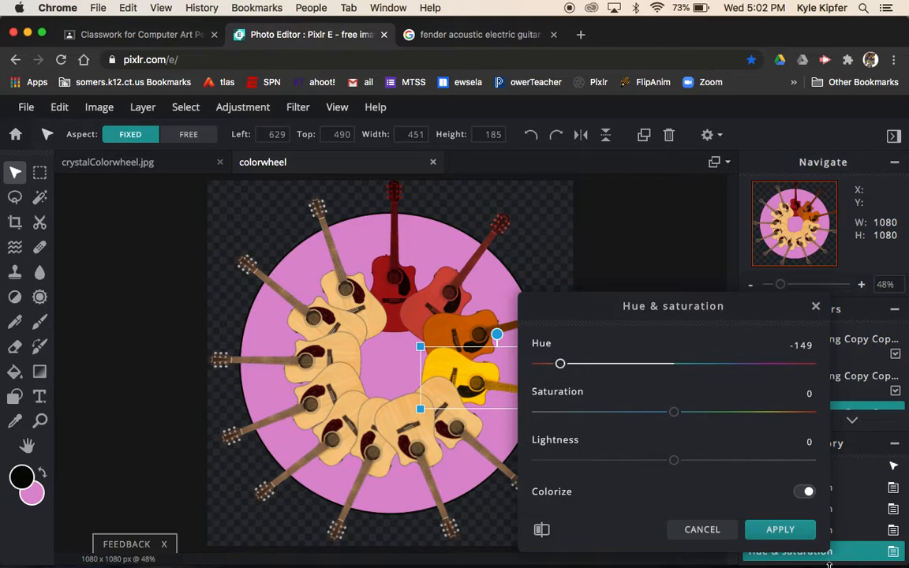
click(787, 535)
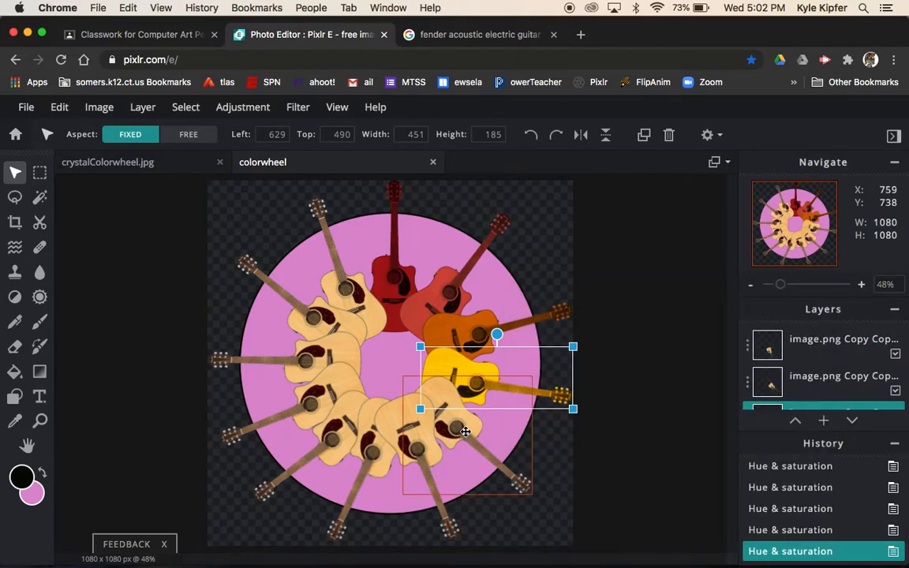
Step: Colorize the fifth guitar clockwise from the top bright yellow using Hue & saturation with hue -133 and saturation 68
click(466, 430)
click(250, 106)
click(277, 191)
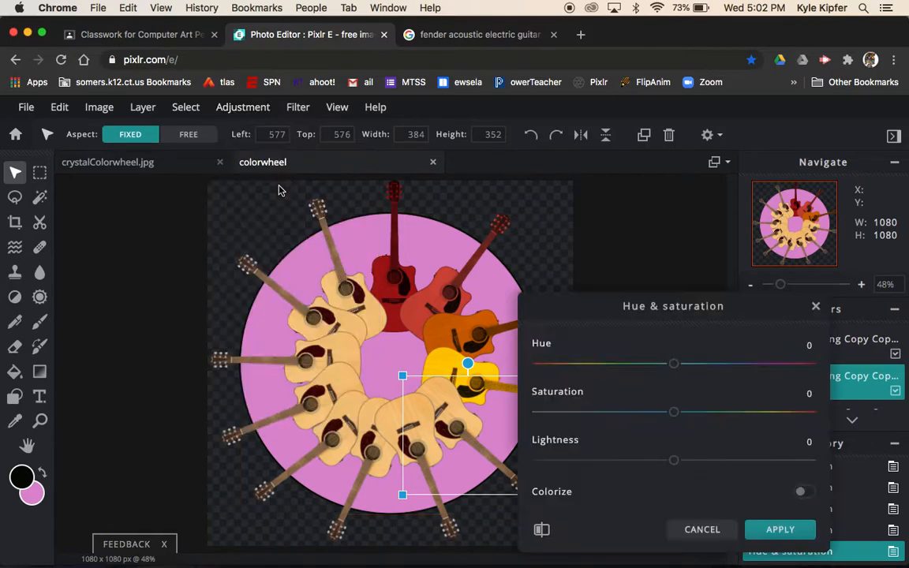
click(805, 493)
drag(674, 364, 573, 369)
drag(674, 416, 766, 413)
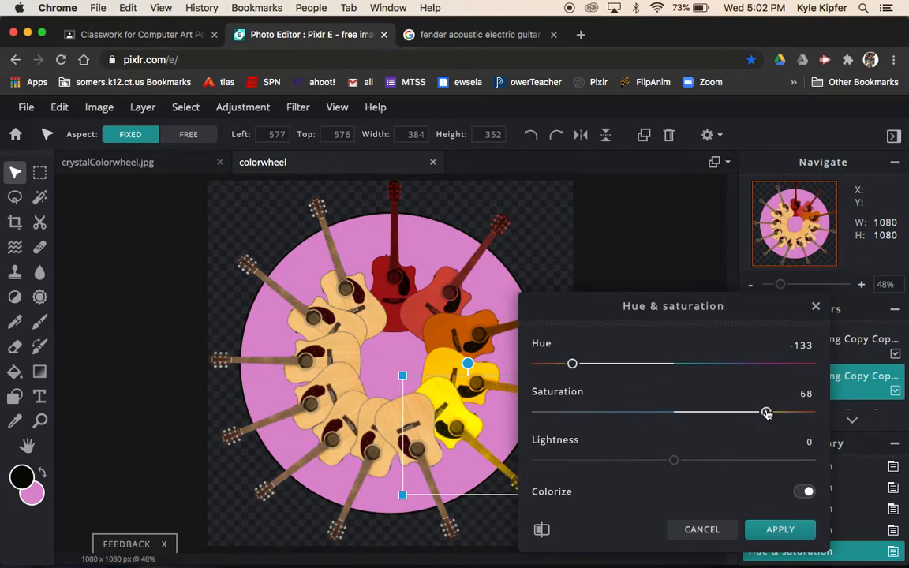
click(789, 530)
Step: Colorize the sixth guitar clockwise from the top using Hue & saturation, choosing a yellow-green hue and leaving saturation at 0
click(424, 434)
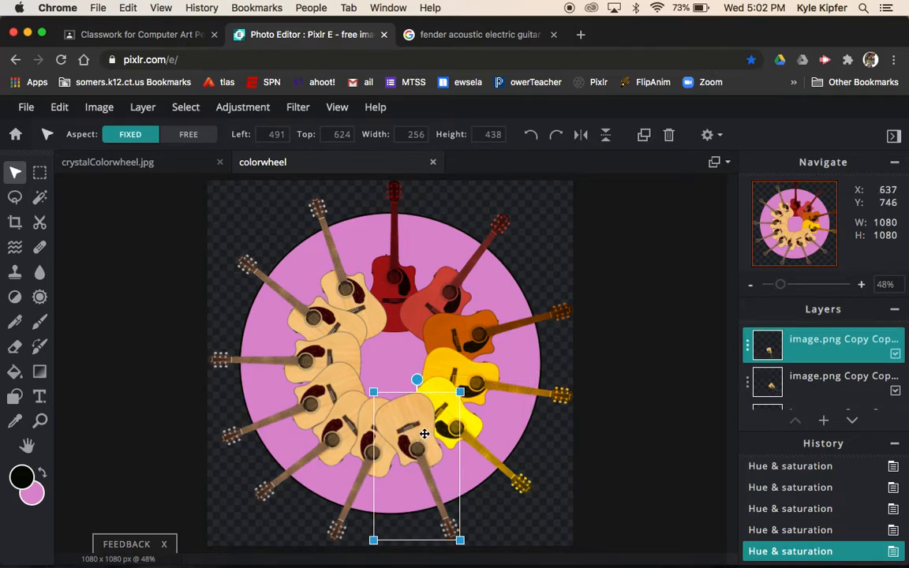
click(247, 111)
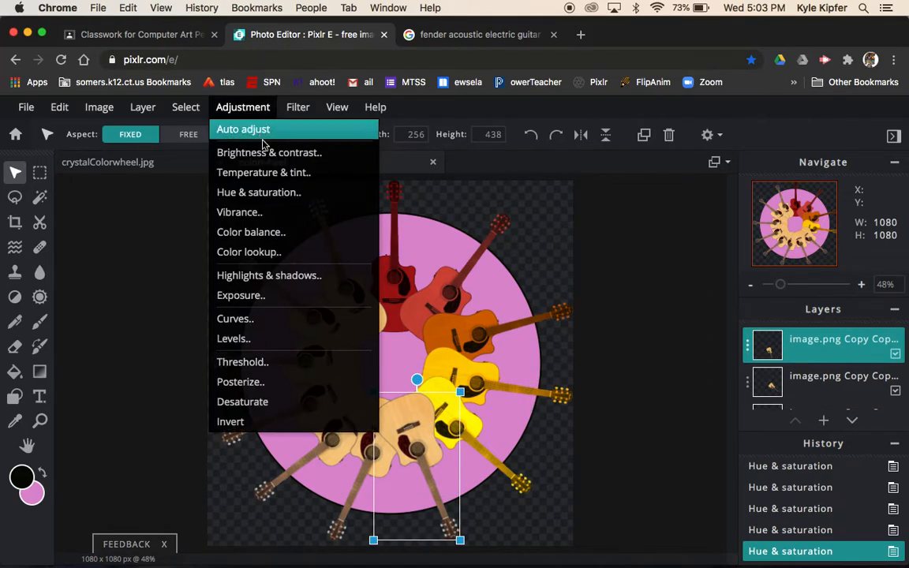
click(290, 193)
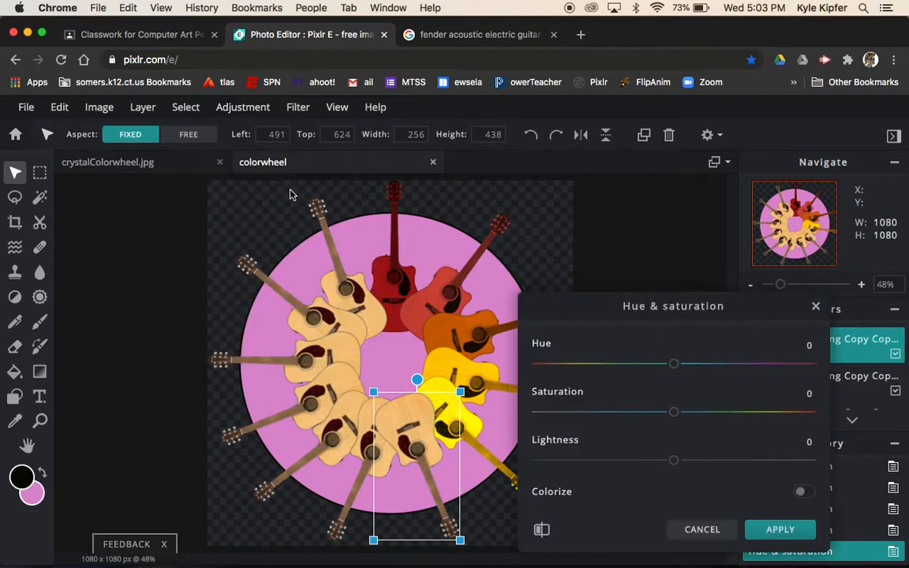
click(805, 492)
drag(674, 365, 588, 368)
click(781, 531)
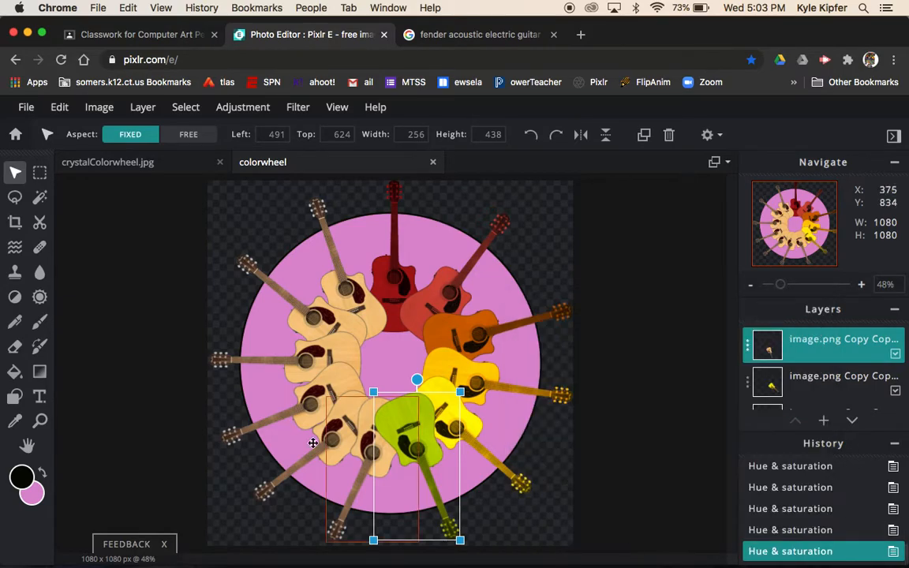
Step: Colorize the seventh guitar clockwise from the top green using Hue & saturation with hue -90 and saturation -10
click(367, 462)
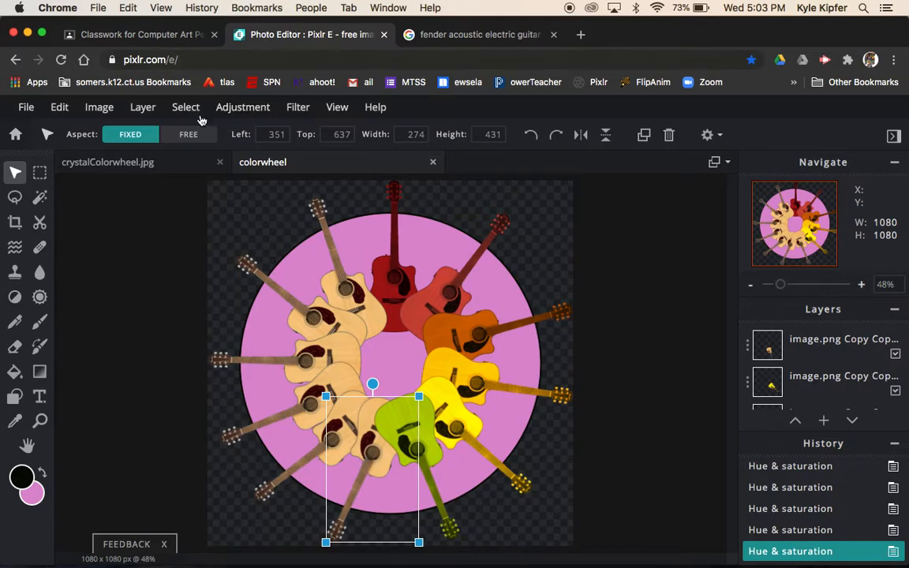
click(244, 112)
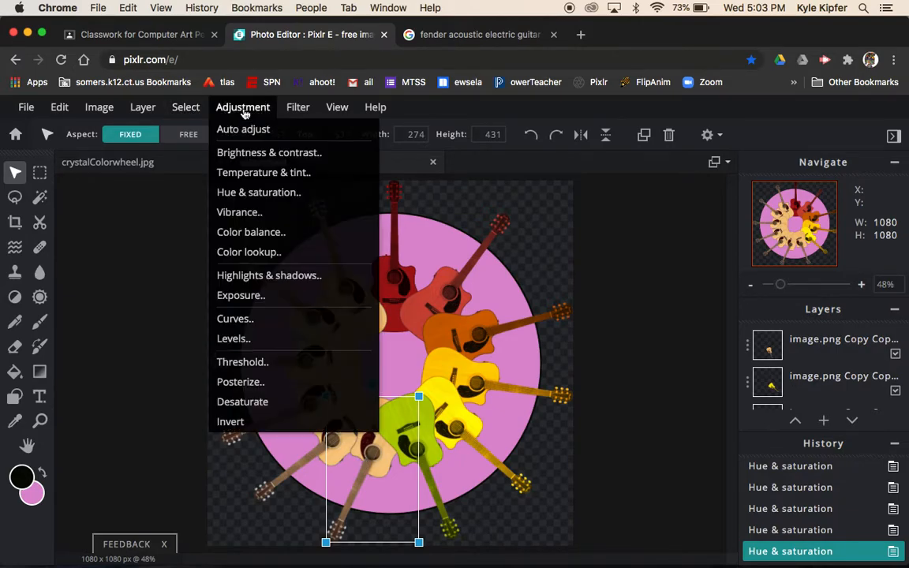
click(267, 200)
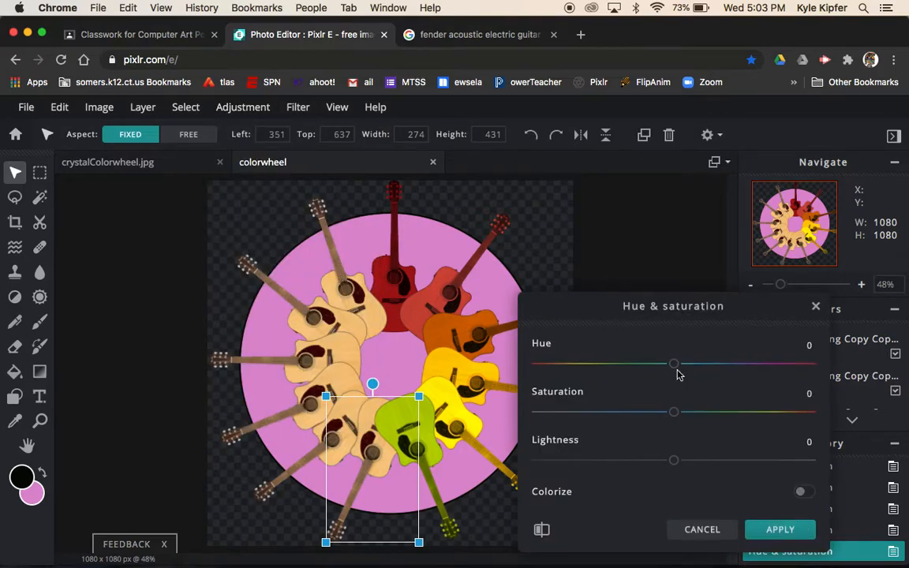
click(803, 493)
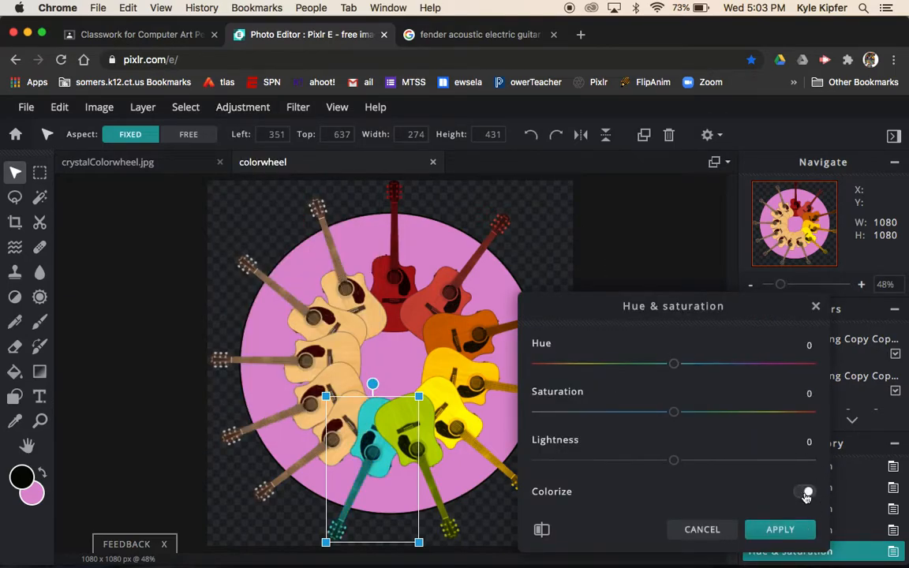
drag(674, 367, 604, 371)
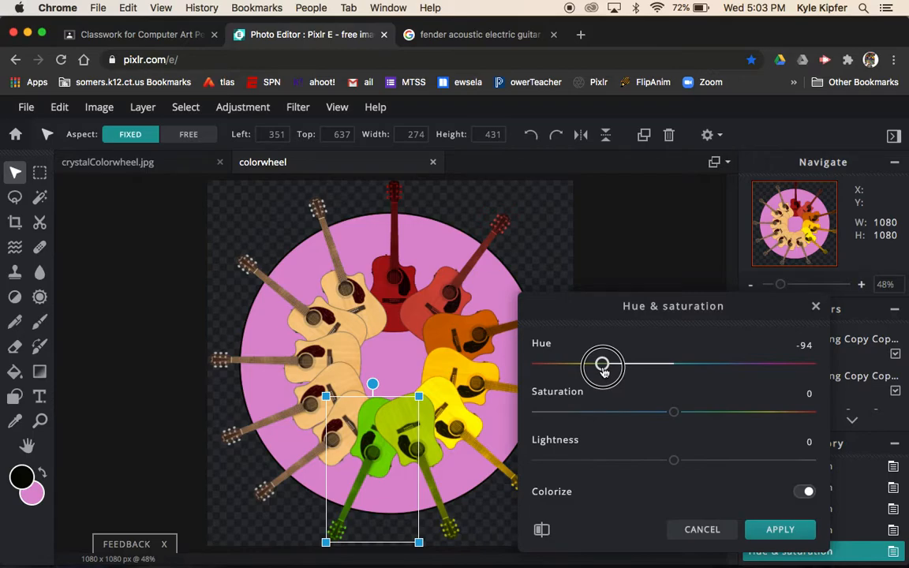
drag(604, 371, 606, 372)
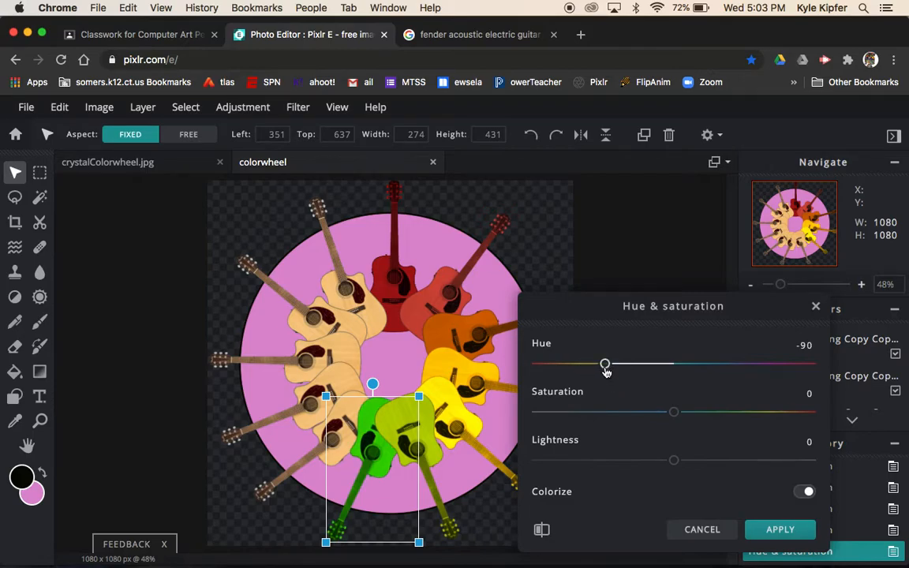
mouse_move(675, 412)
mouse_down()
mouse_move(648, 419)
mouse_move(660, 420)
mouse_up()
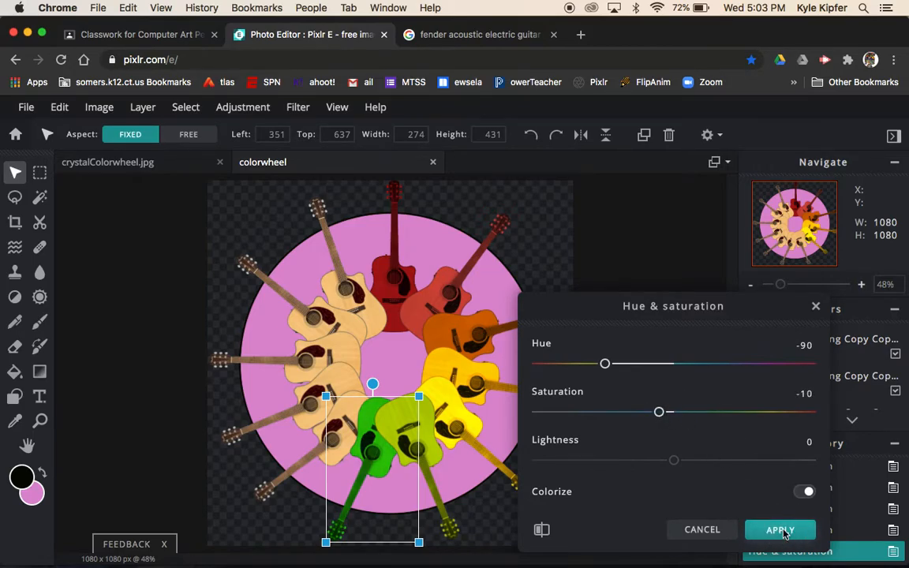
click(779, 529)
Step: Colorize the eighth guitar clockwise from the top teal using Hue & saturation with hue -6 and saturation -40
click(293, 467)
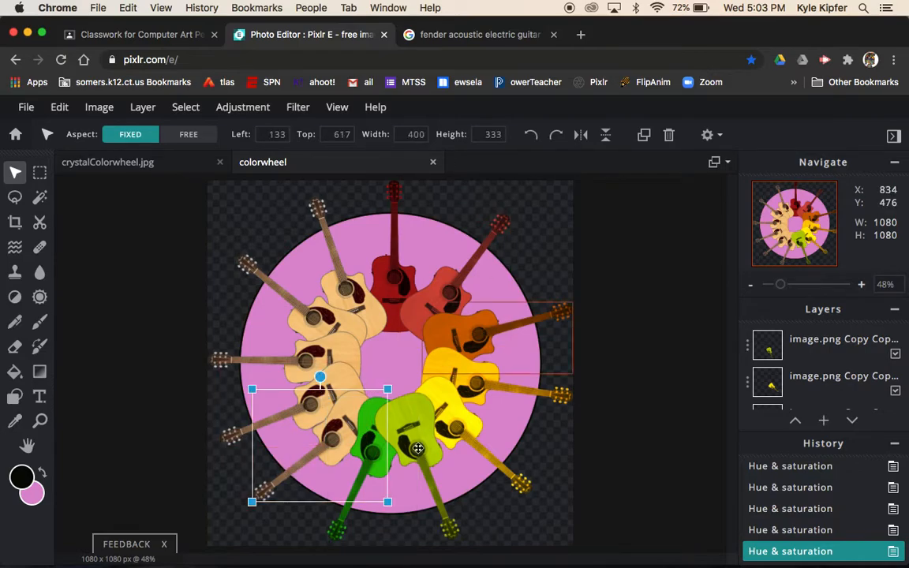
click(241, 109)
click(273, 198)
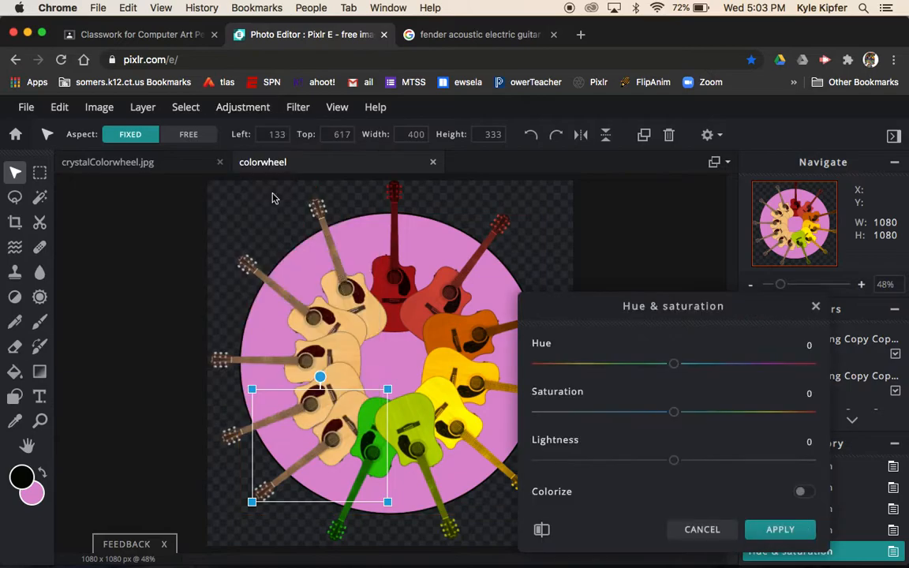
click(805, 491)
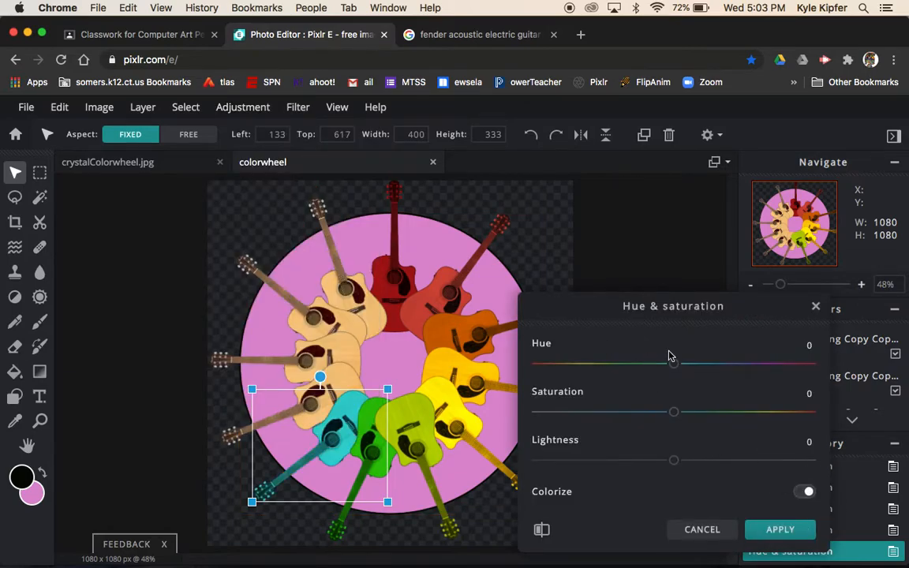
mouse_move(679, 371)
mouse_down()
mouse_move(629, 371)
mouse_move(684, 367)
mouse_move(669, 368)
mouse_up()
drag(676, 419, 620, 415)
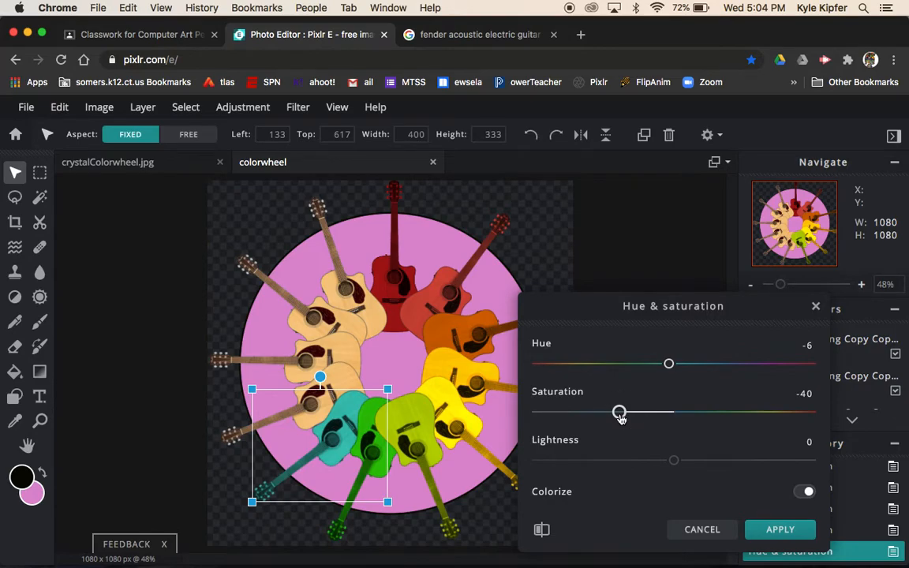
click(777, 532)
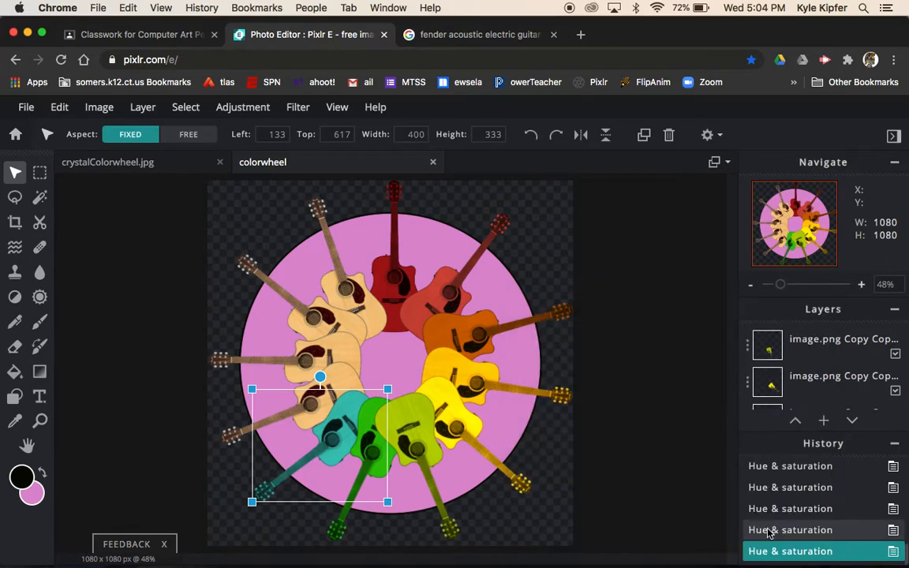
Step: Colorize the ninth guitar clockwise from the top blue using Hue & saturation with hue 27
click(300, 407)
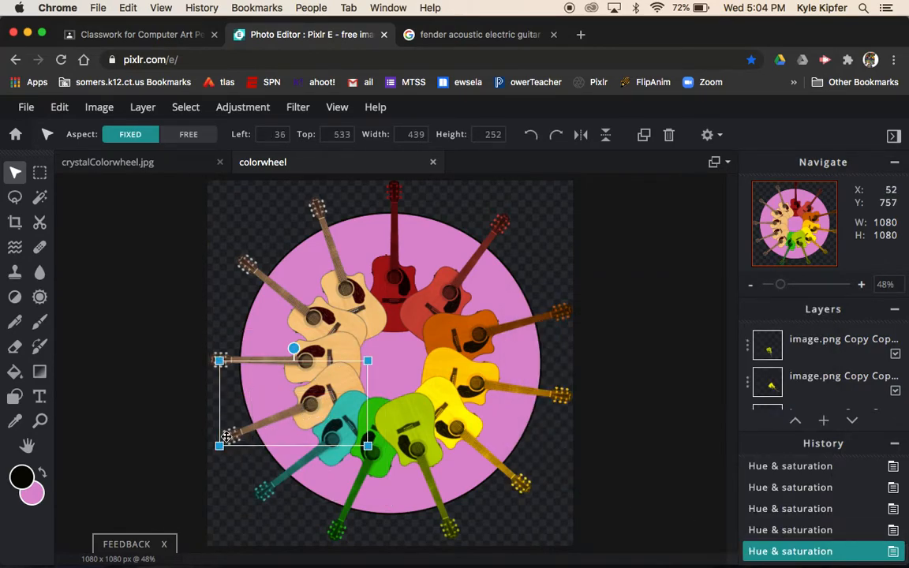
click(232, 110)
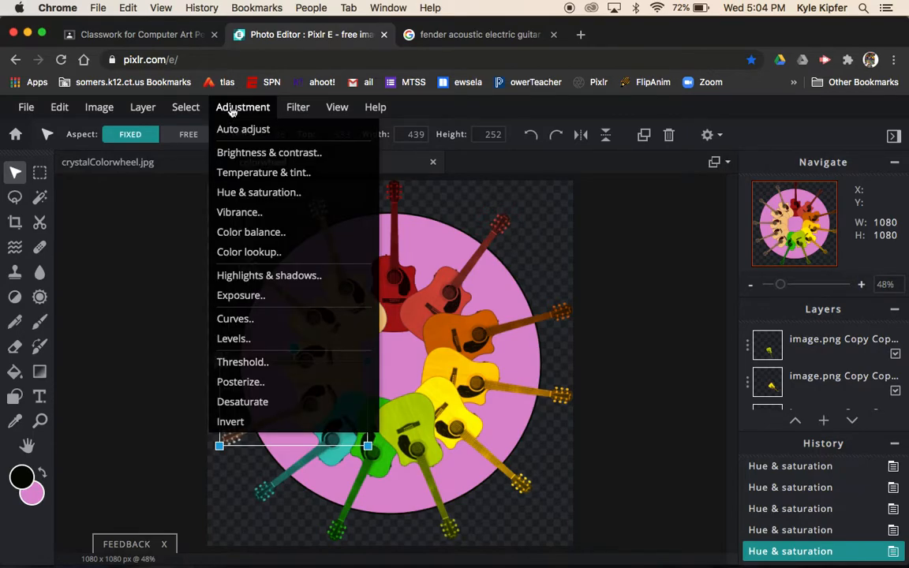
click(256, 195)
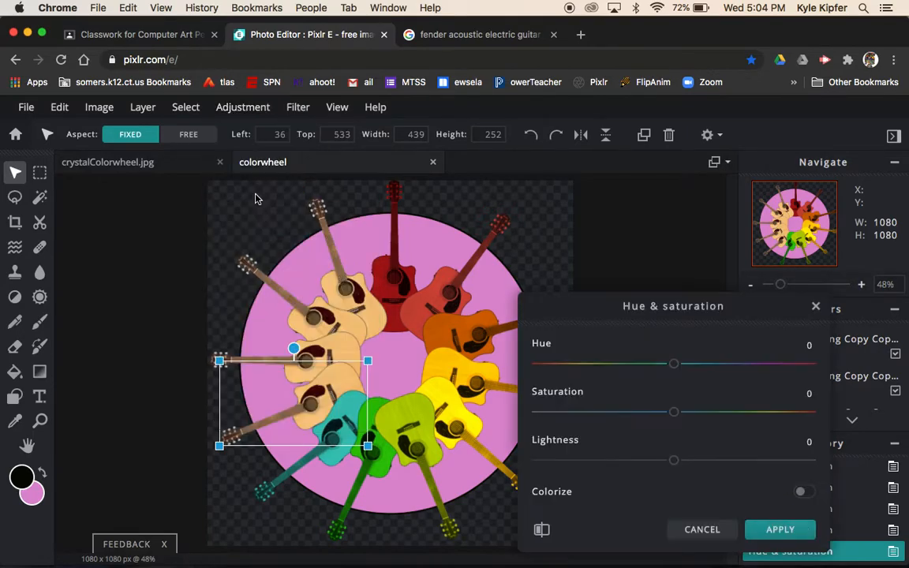
click(803, 493)
drag(674, 366, 696, 367)
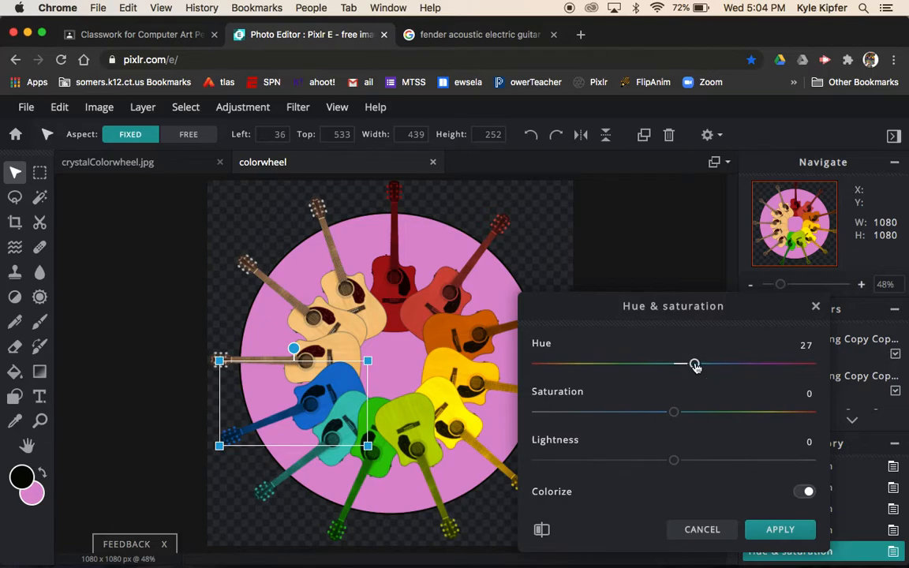
click(782, 530)
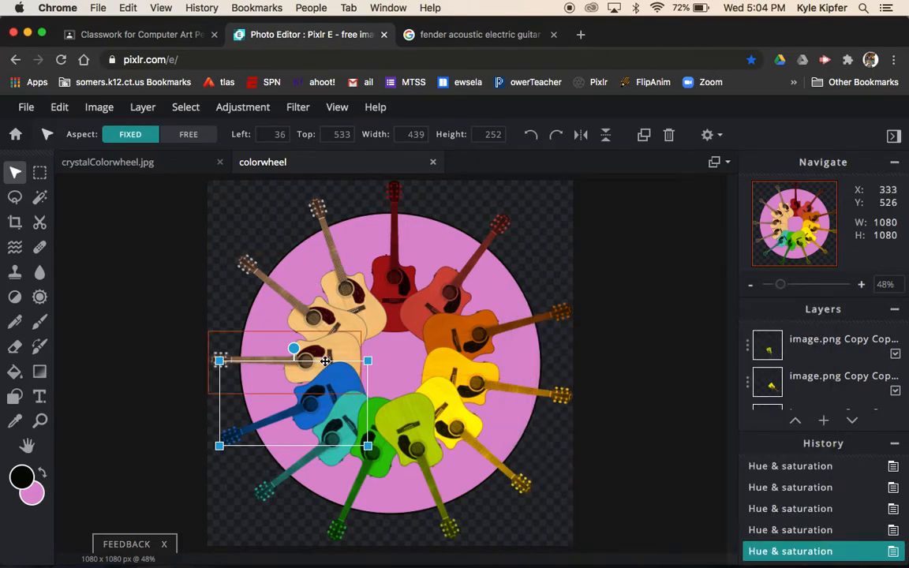
Step: Colorize the tenth guitar clockwise from the top using Hue & saturation, choosing a blue-violet hue
click(338, 350)
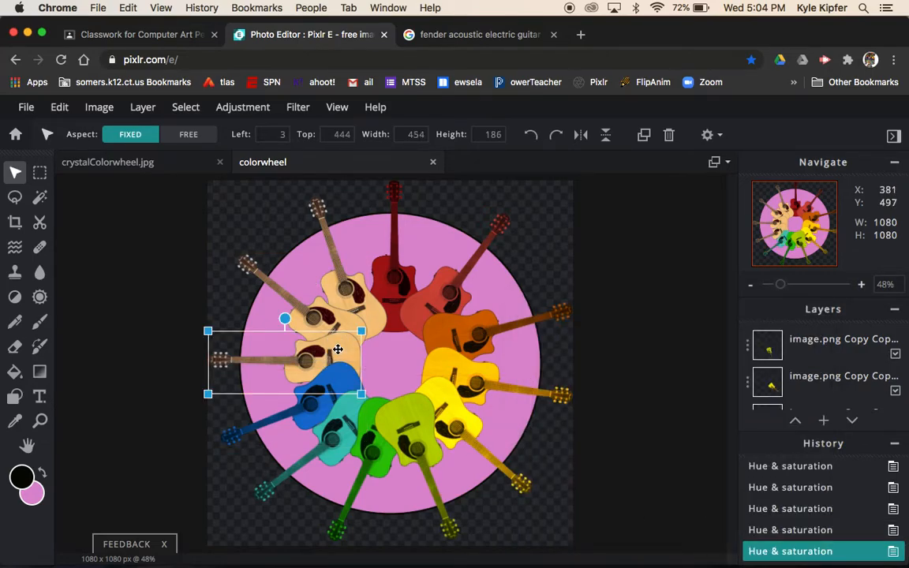
click(229, 108)
click(289, 194)
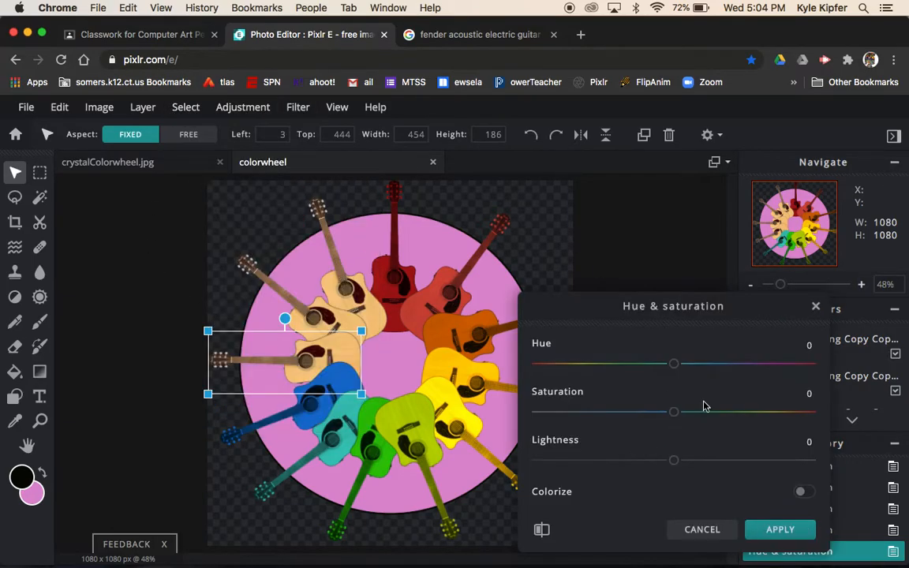
click(801, 491)
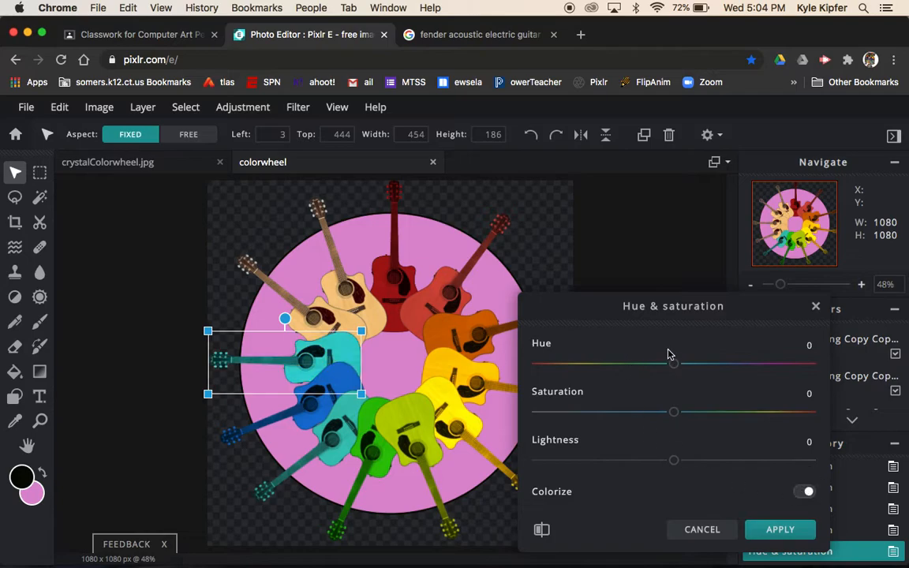
drag(675, 368, 734, 365)
click(775, 531)
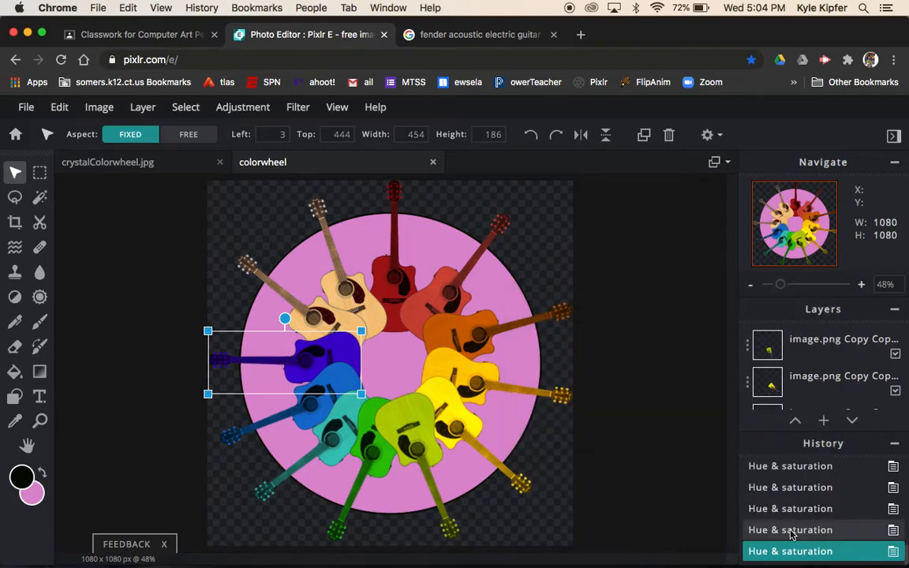
Step: Colorize the eleventh guitar clockwise from the top violet using Hue & saturation with hue 87 and saturation -34
click(315, 311)
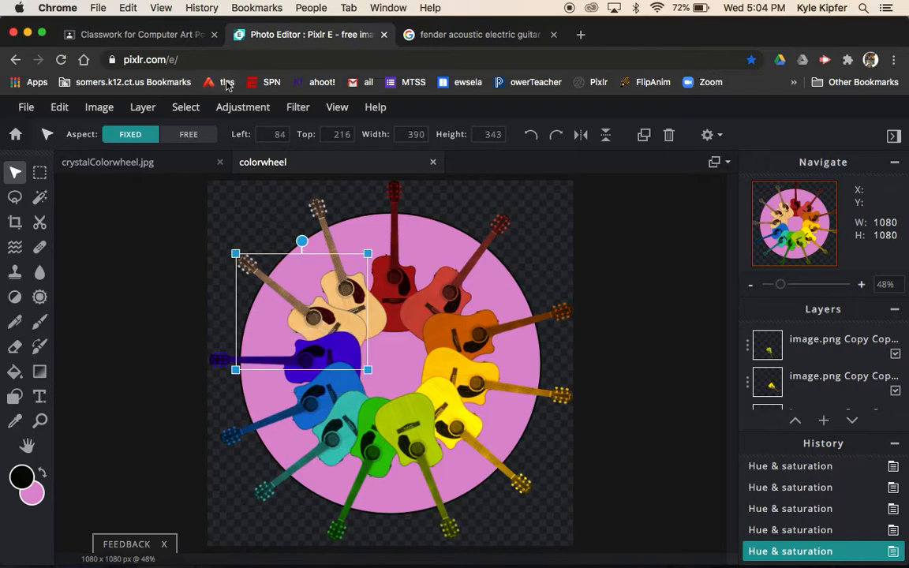
click(236, 112)
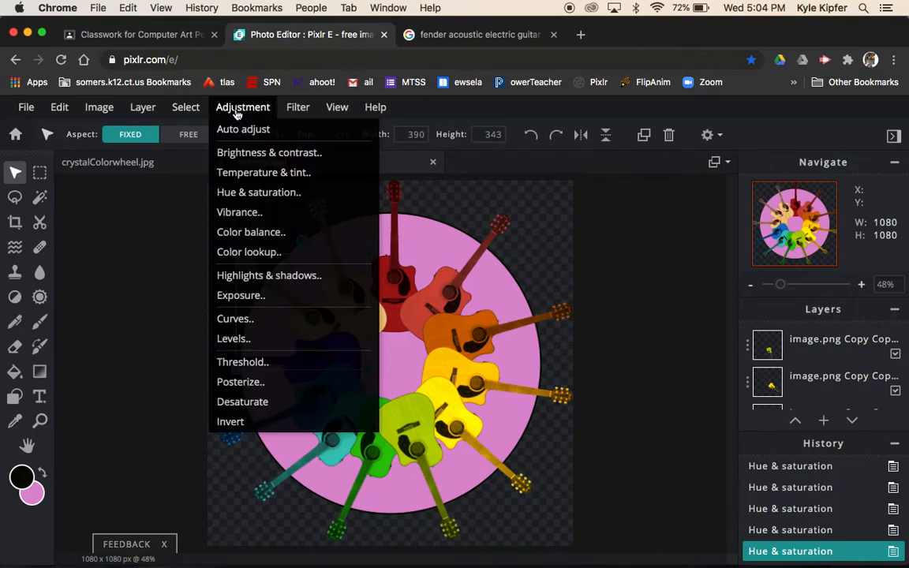
click(285, 200)
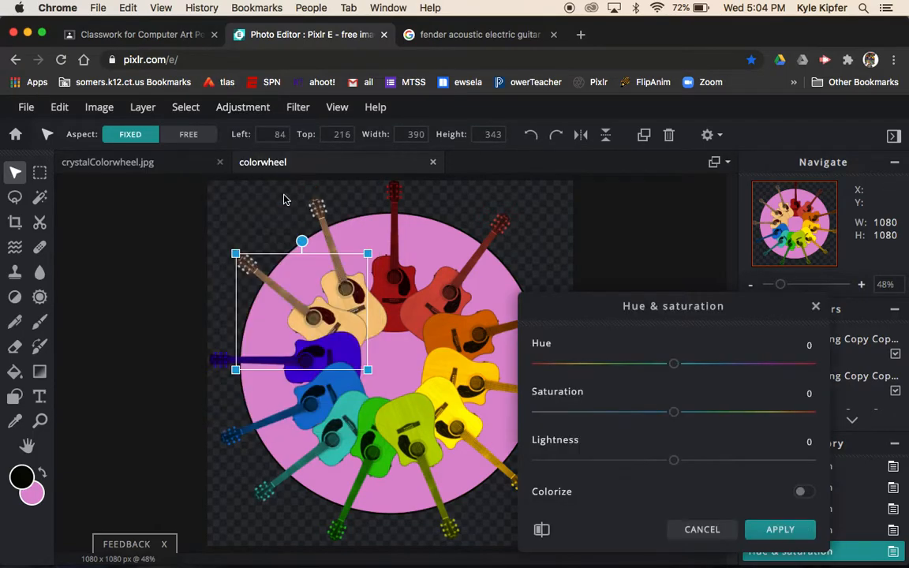
click(802, 494)
drag(675, 366, 740, 364)
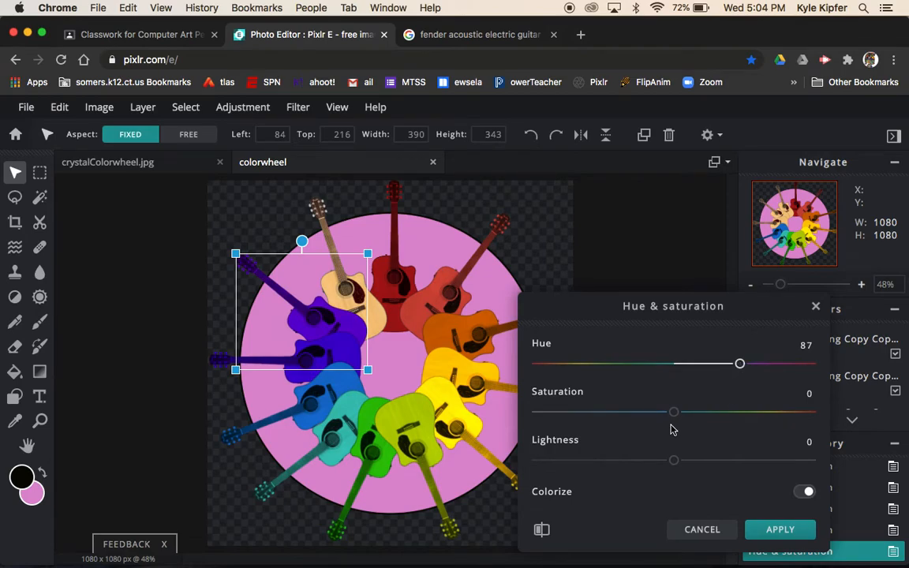
drag(674, 416, 628, 420)
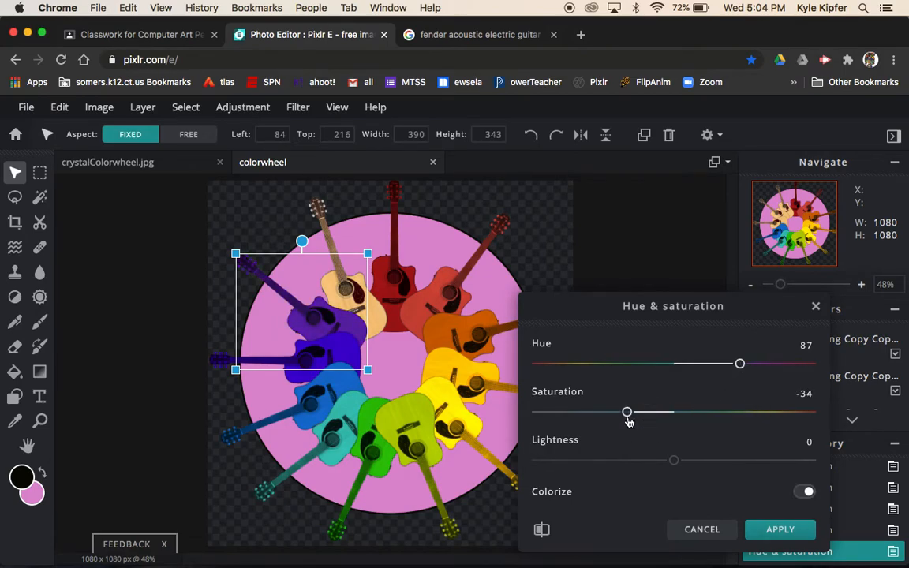
click(793, 538)
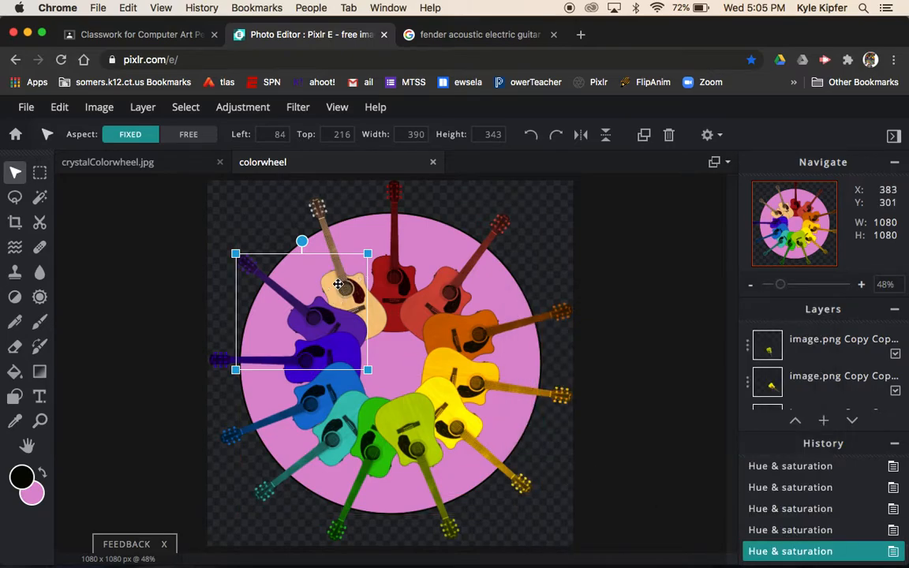
Step: Colorize the twelfth guitar clockwise from the top magenta using Hue & saturation with hue 108 and saturation -17, then deselect it
click(338, 284)
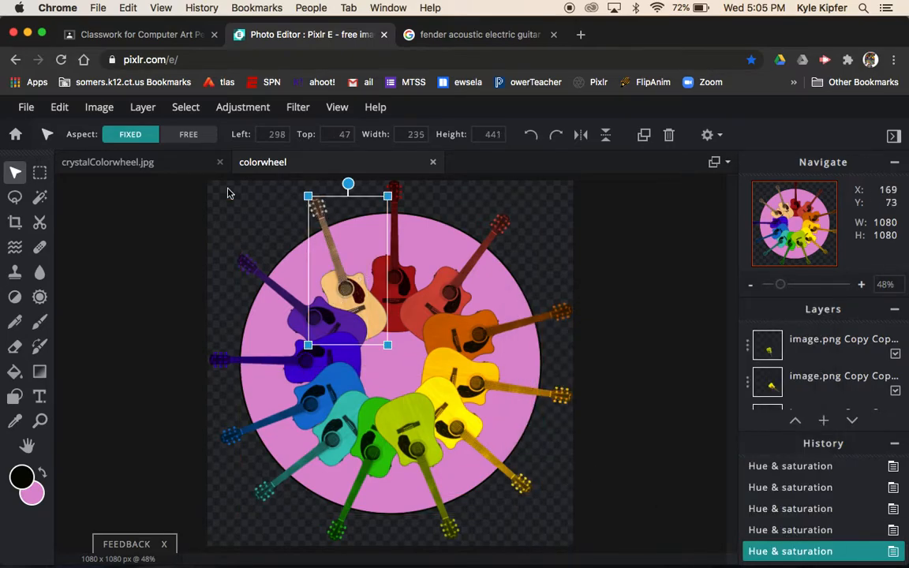
click(238, 112)
click(268, 194)
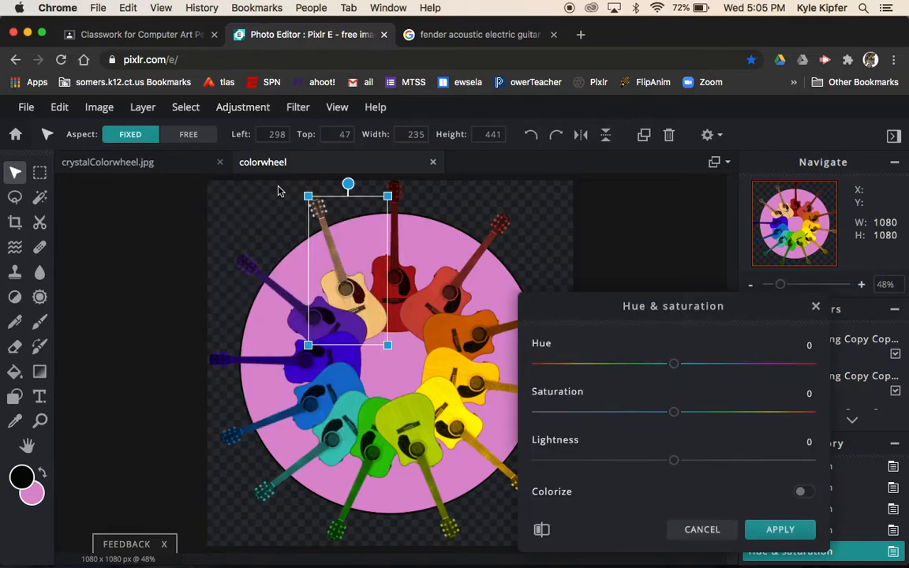
click(804, 490)
drag(673, 364, 756, 364)
drag(675, 416, 650, 415)
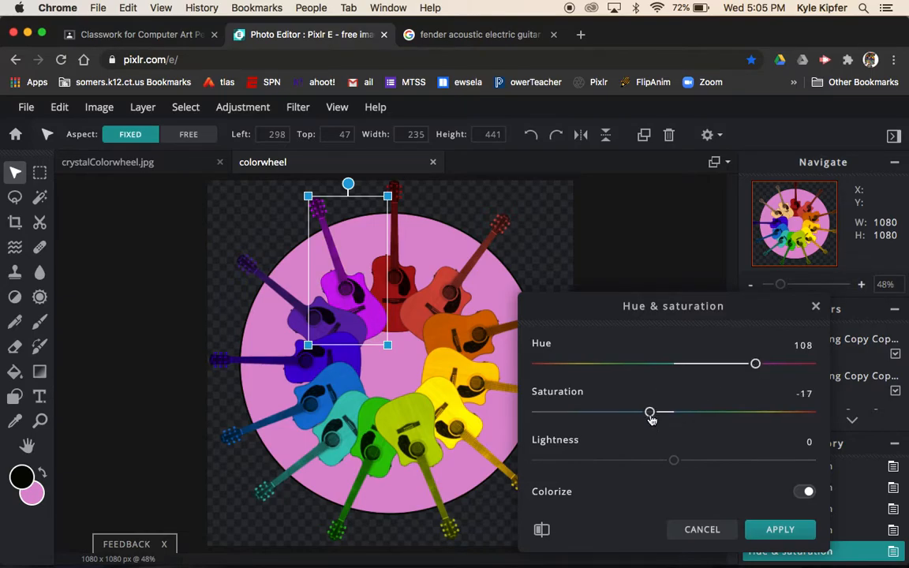
click(790, 534)
click(674, 273)
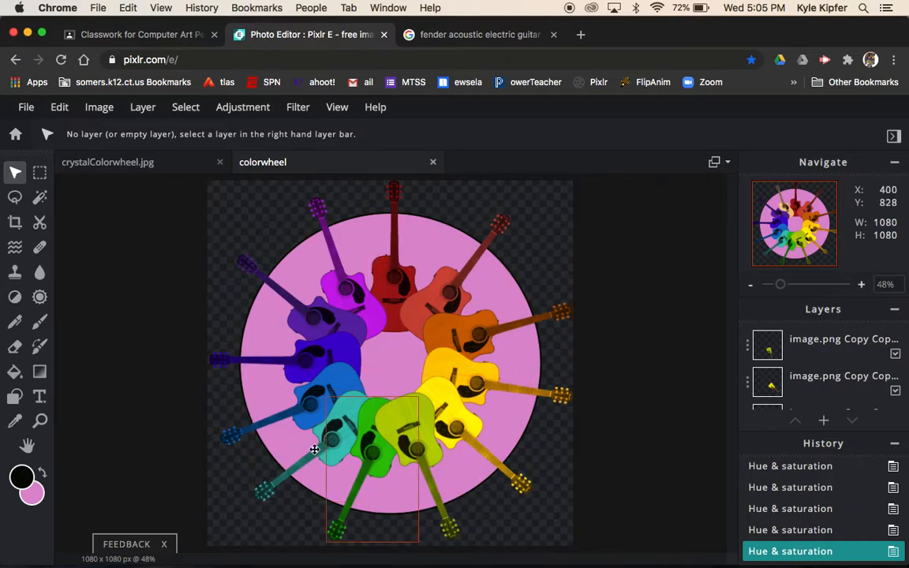
Step: Fill the transparent area around the pink circle on Layer1 with pale cream #EDEDC1
scroll(809, 351, down, 10)
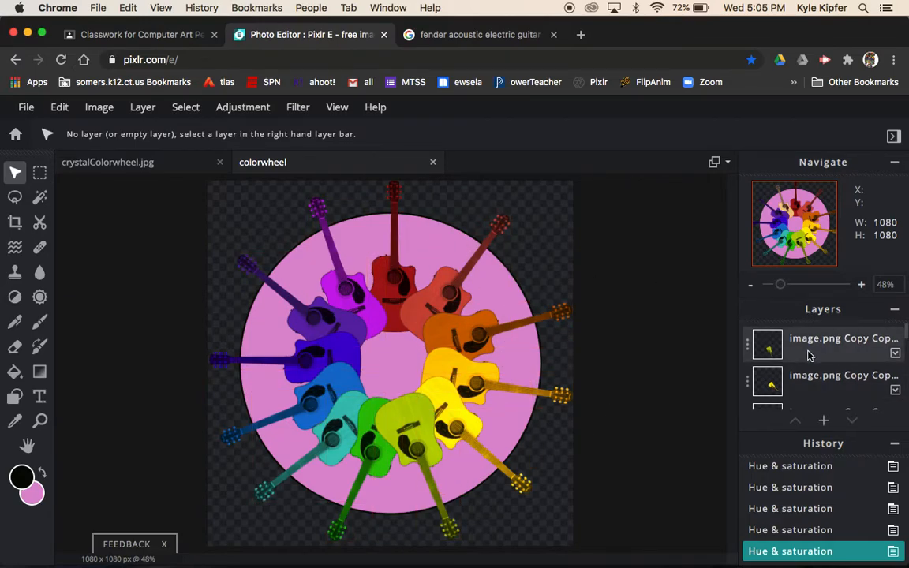
click(829, 386)
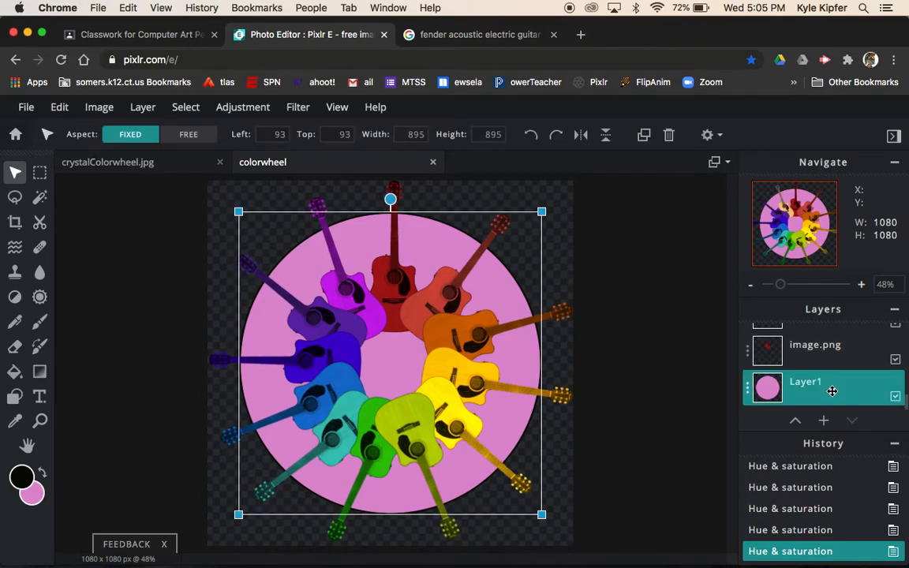
click(590, 225)
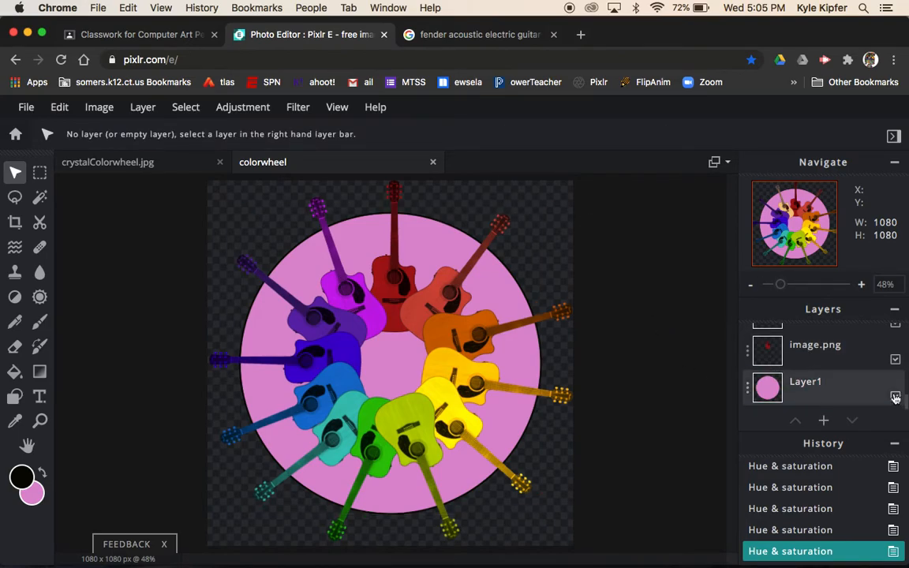
click(842, 397)
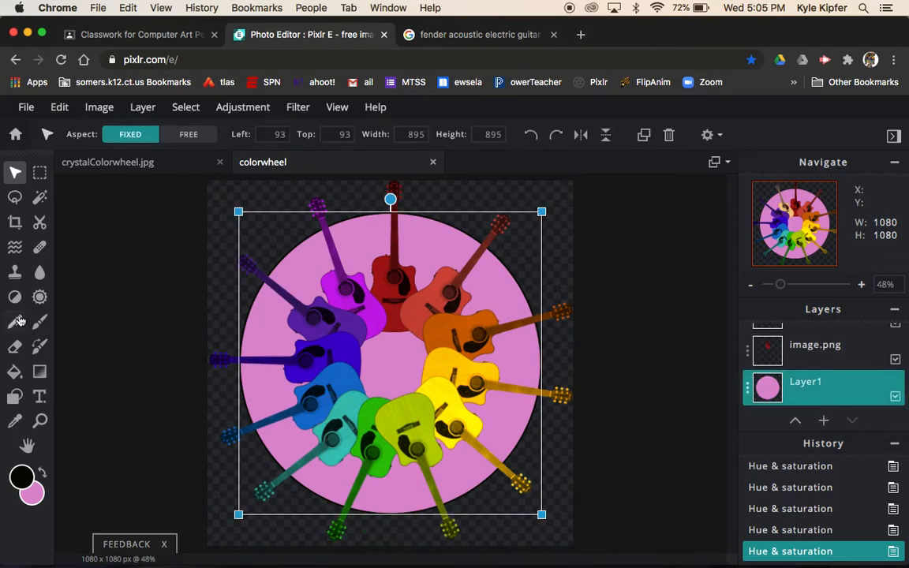
click(14, 371)
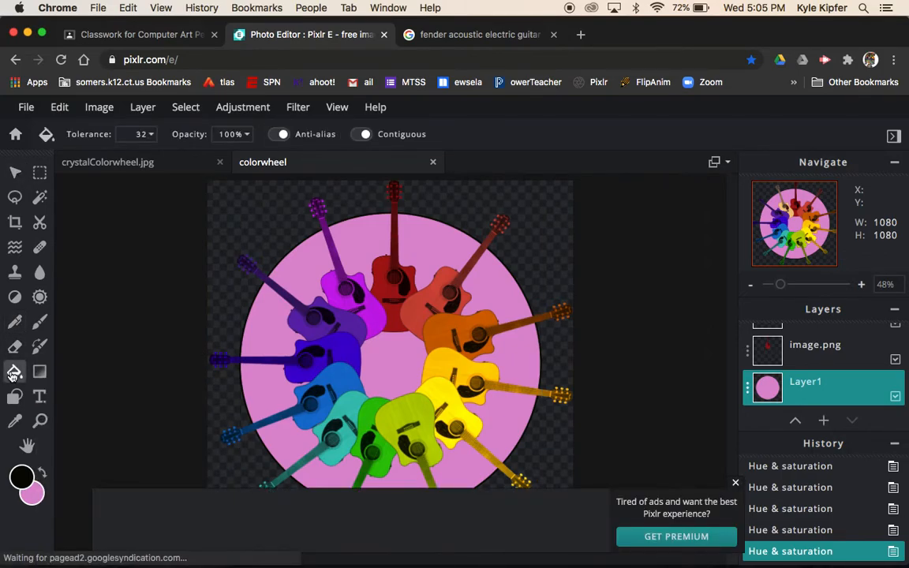
click(22, 477)
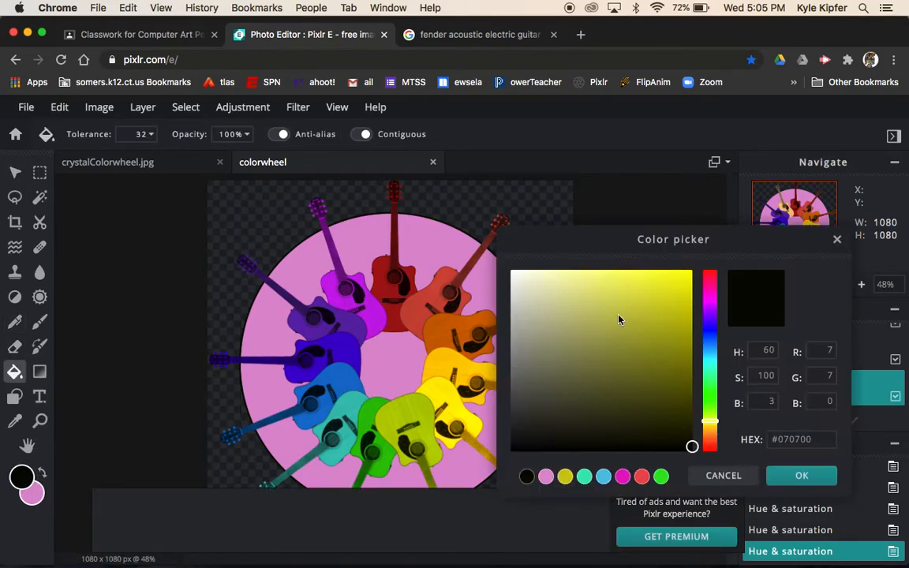
click(544, 284)
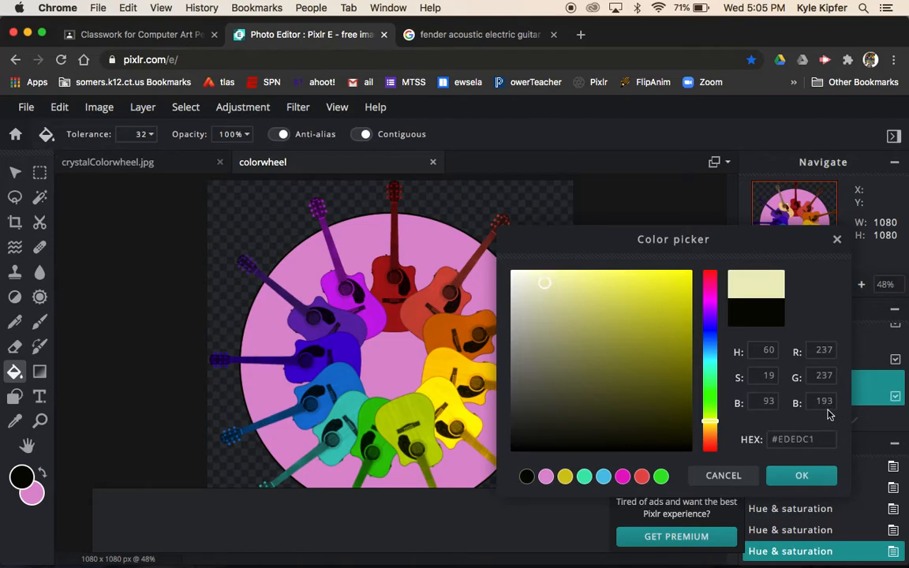
click(801, 476)
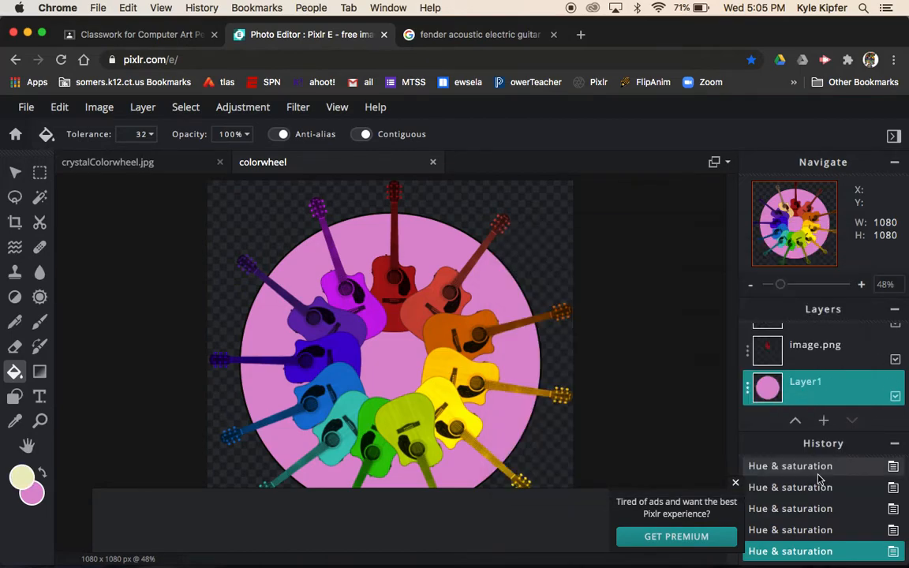
click(532, 236)
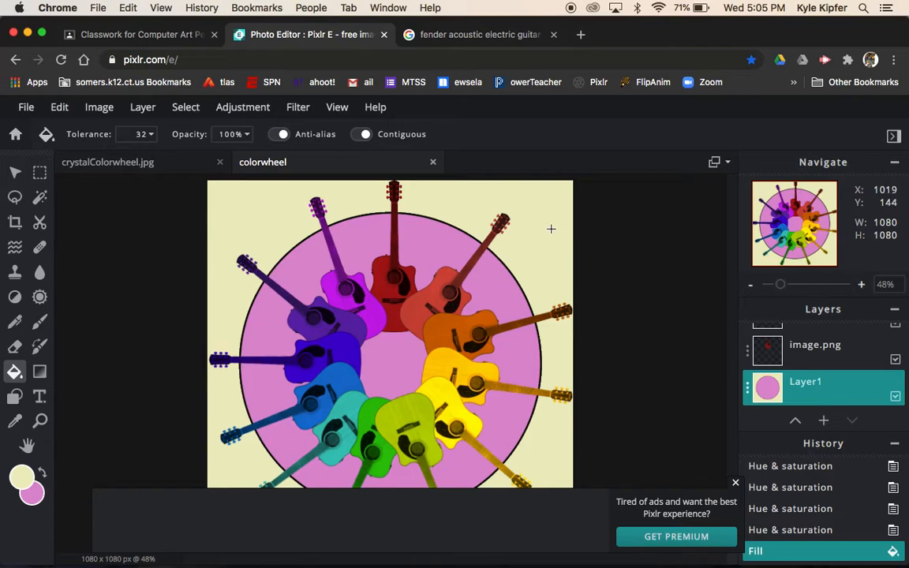
click(737, 483)
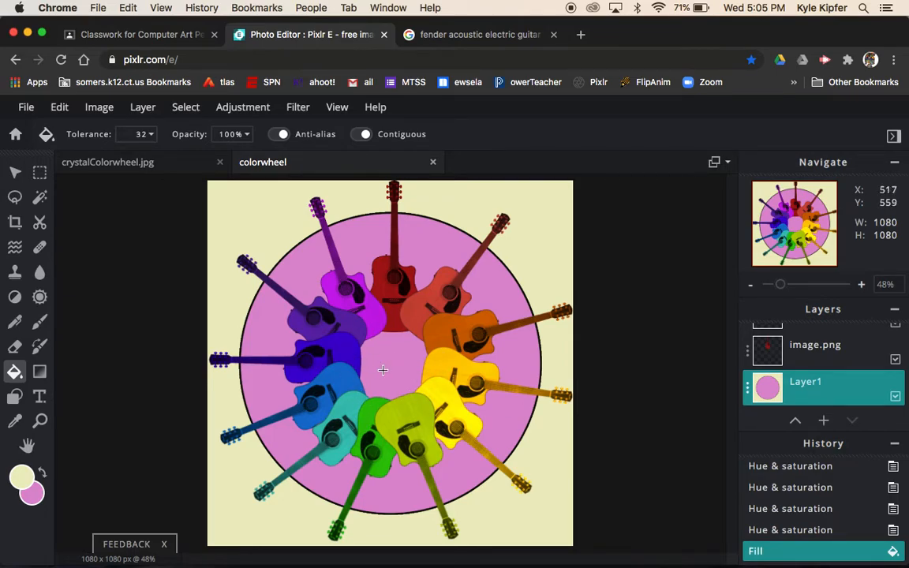
Step: Switch to the Google Images page and search for "fender logo"
click(489, 37)
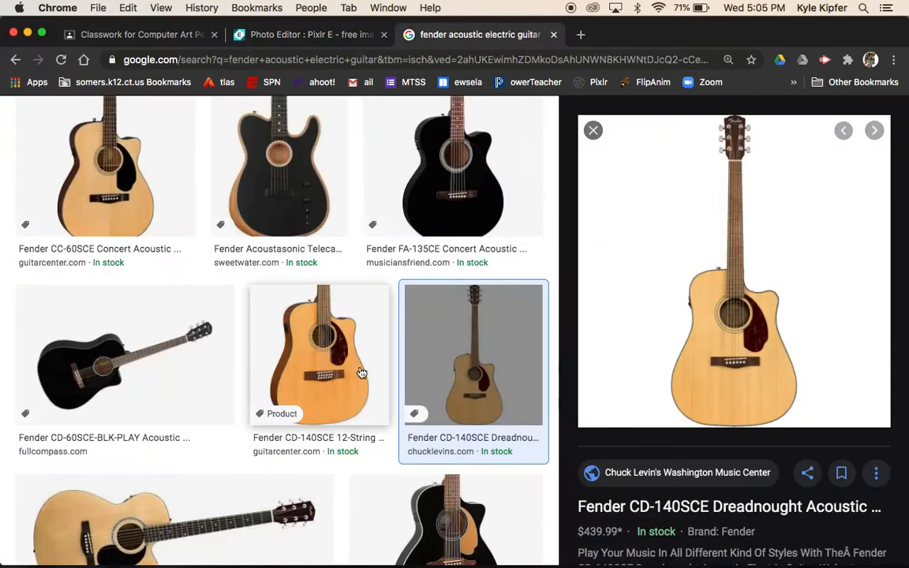
scroll(348, 373, up, 3)
drag(296, 130, 170, 131)
key(BackSpace)
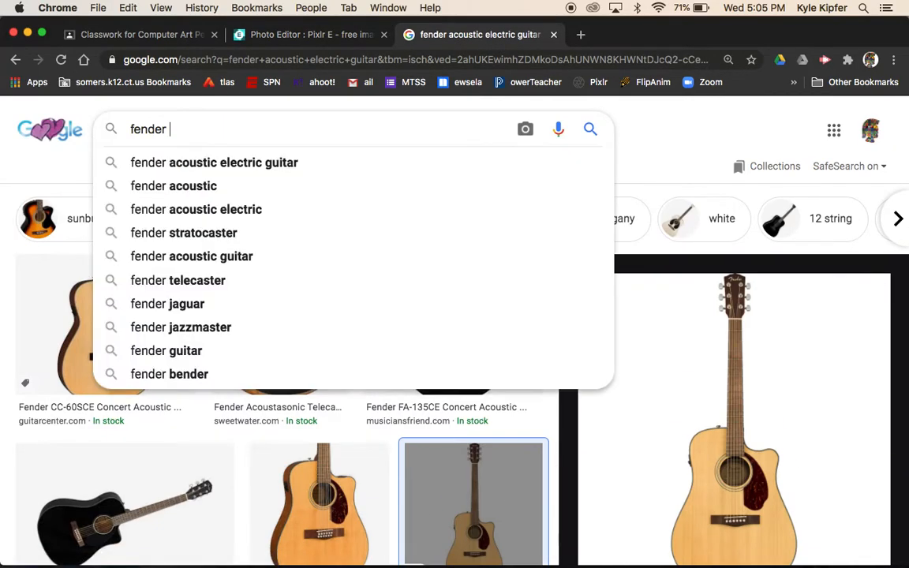
text(logo)
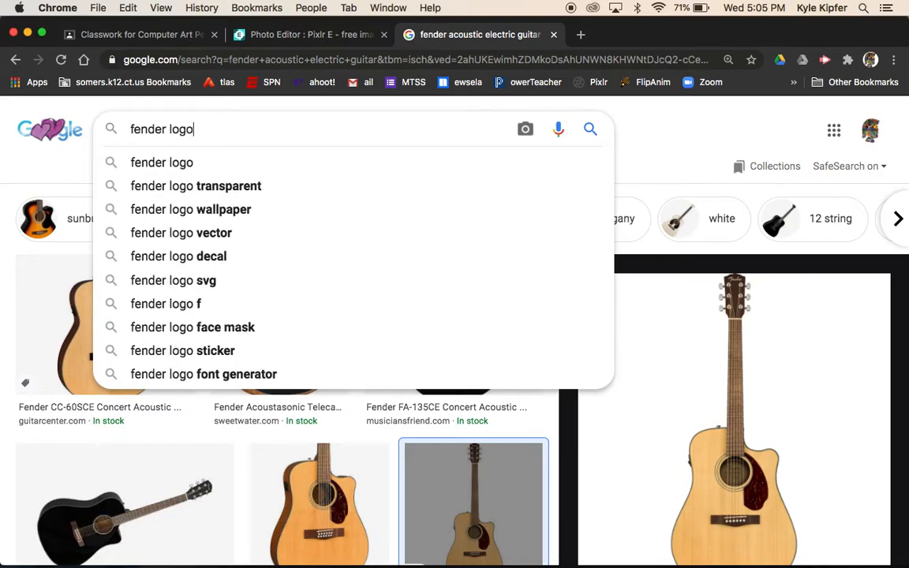
key(Return)
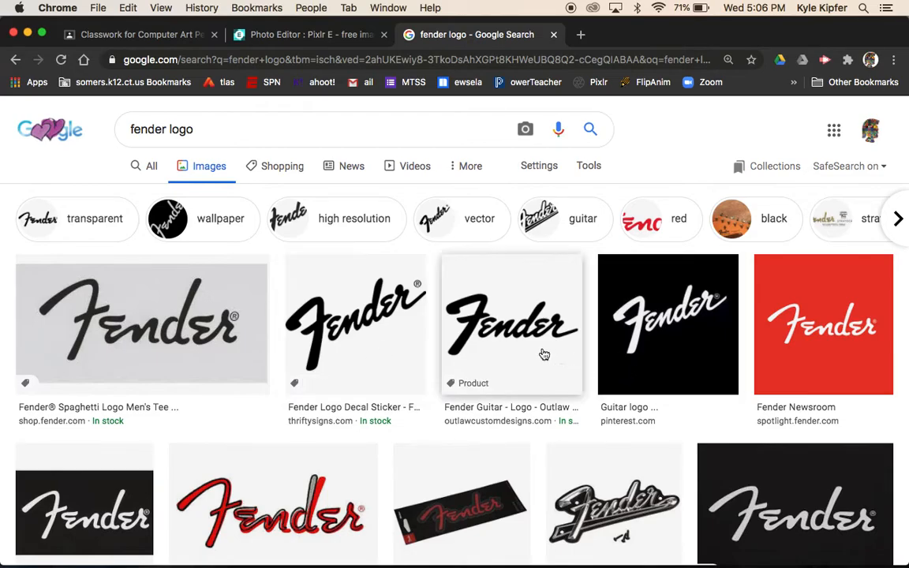
Step: Copy the gold Fender logo with the black outline from the image results and paste it into the colorwheel document in Pixlr E
scroll(544, 355, down, 9)
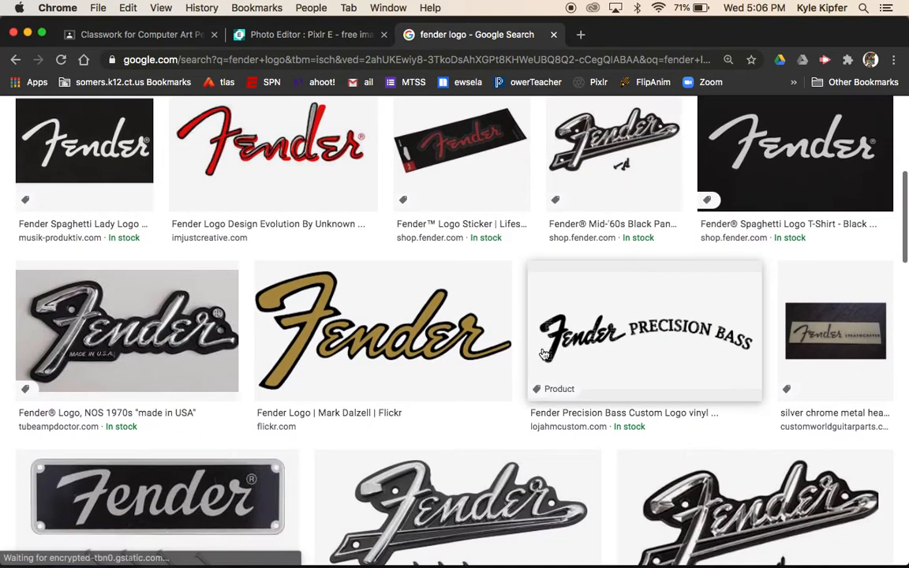
click(454, 357)
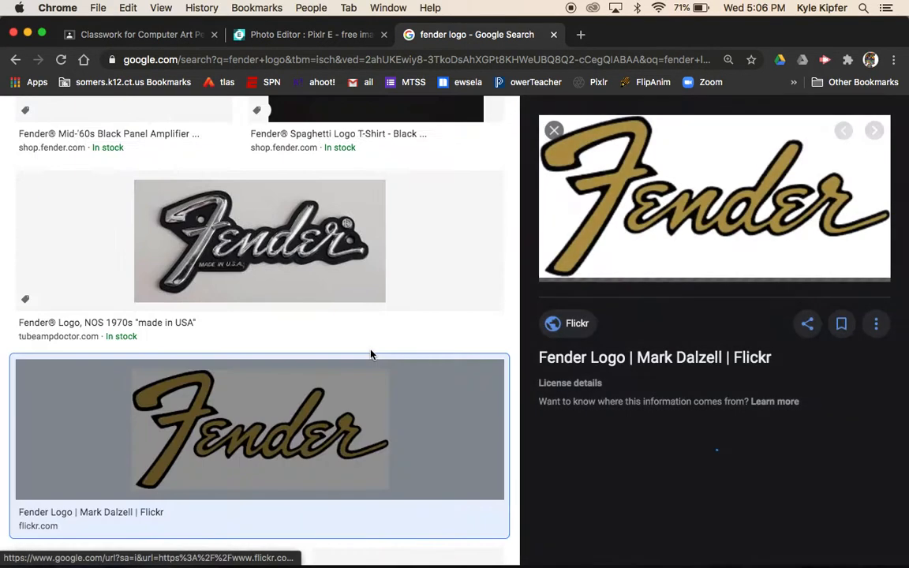
right_click(687, 253)
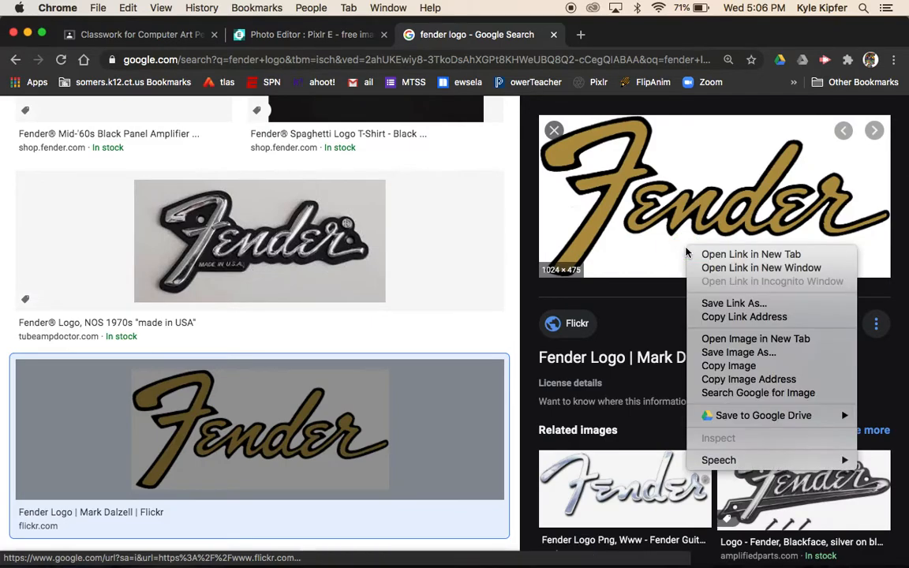
click(724, 366)
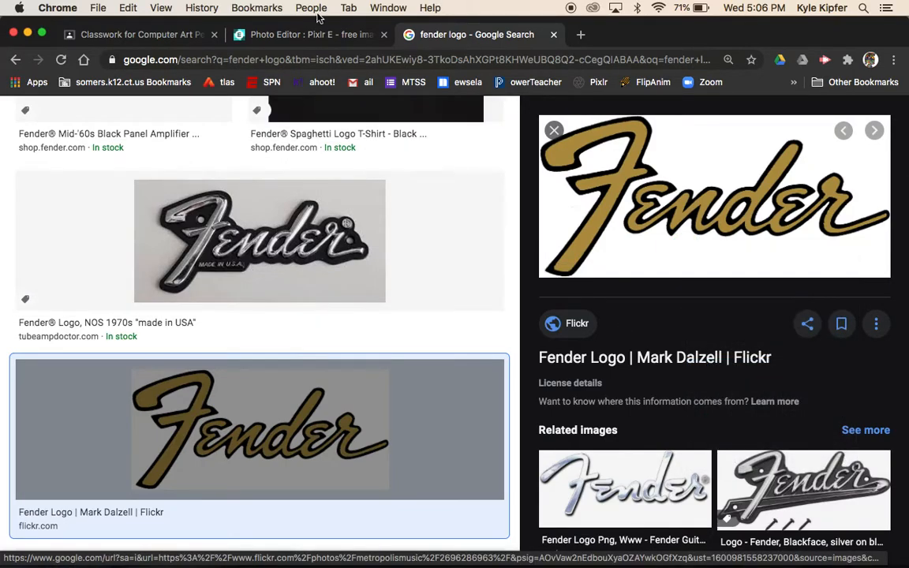
click(288, 35)
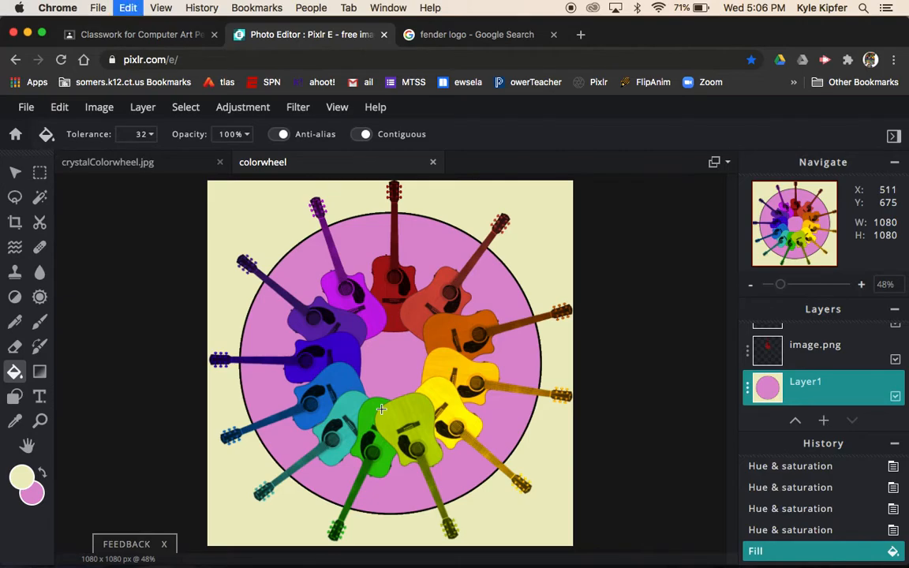
key(super+v)
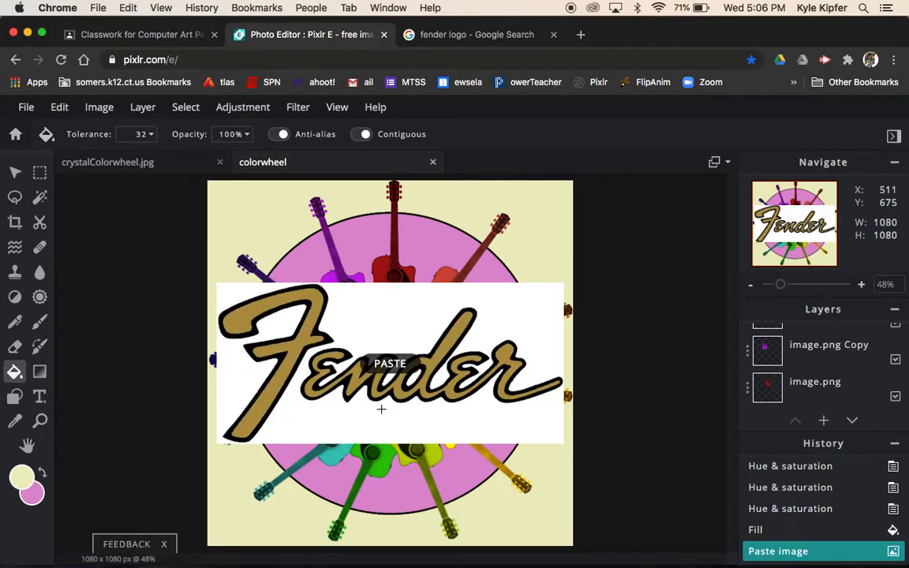
Step: Delete the white background around the Fender logo and inside its letter d using the Wand tool, then clear the selection
click(40, 199)
click(385, 309)
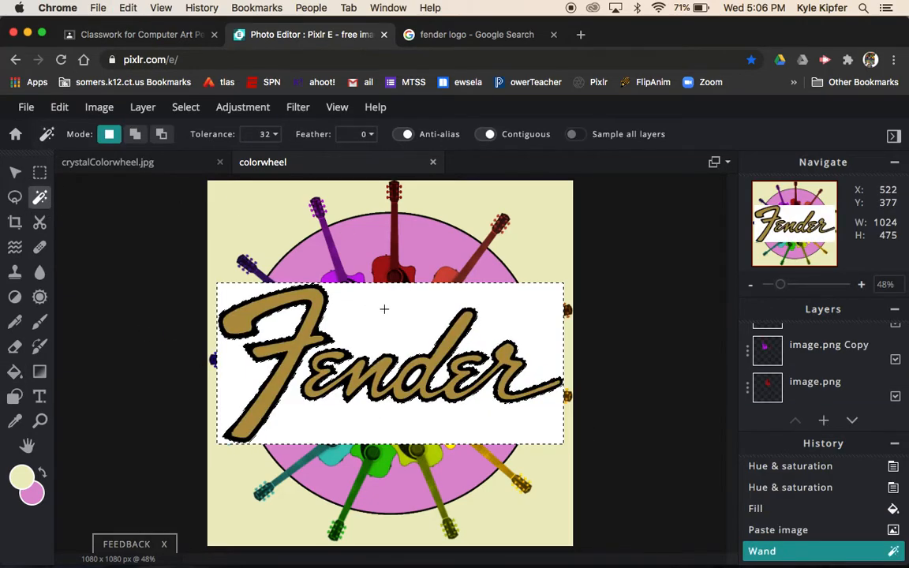
key(Delete)
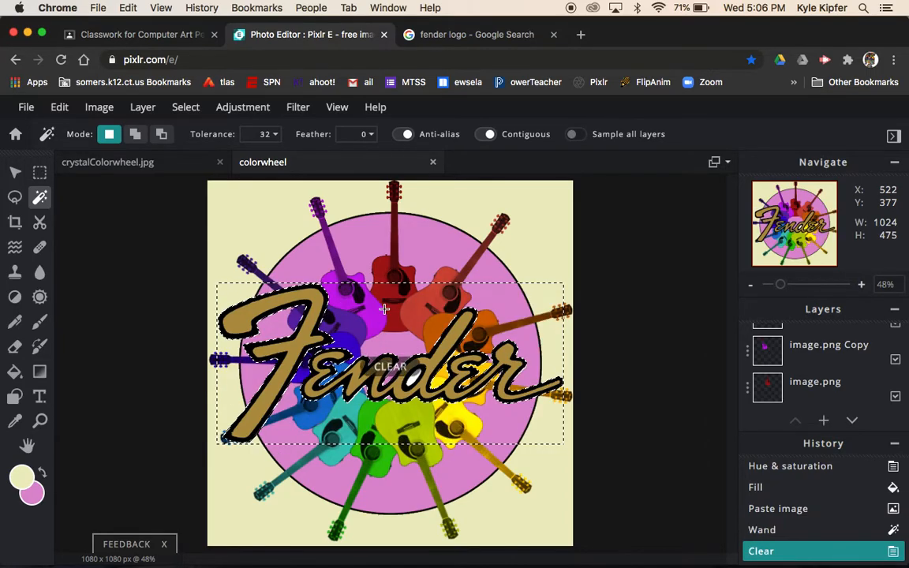
click(411, 380)
key(Delete)
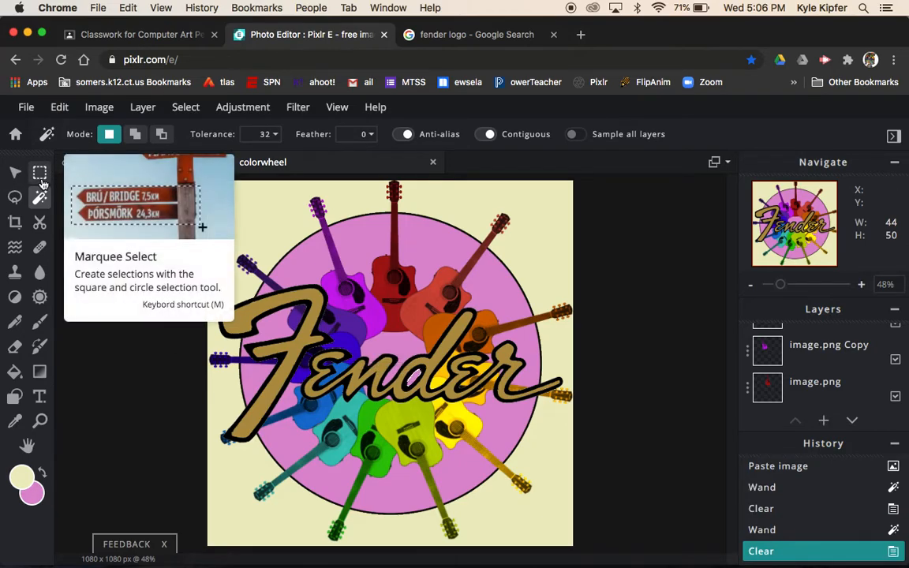
key(super+d)
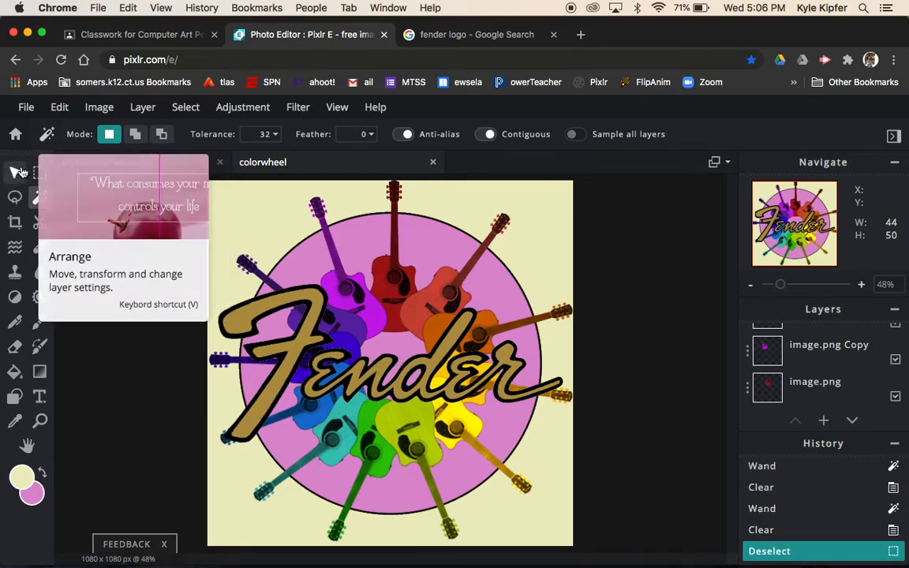
Step: Move the Fender logo up about 42 px over the guitar ring, to left 31 and top 264
click(16, 172)
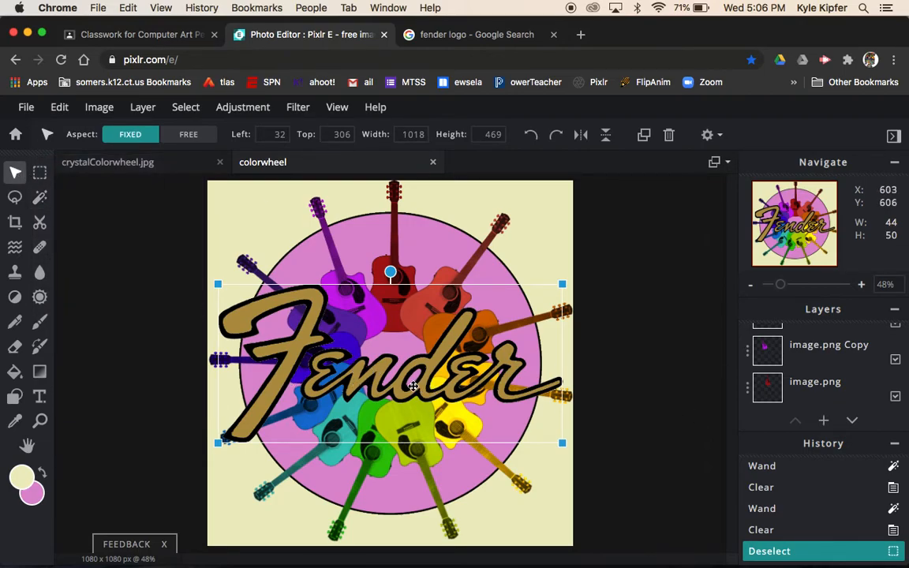
drag(412, 385, 412, 371)
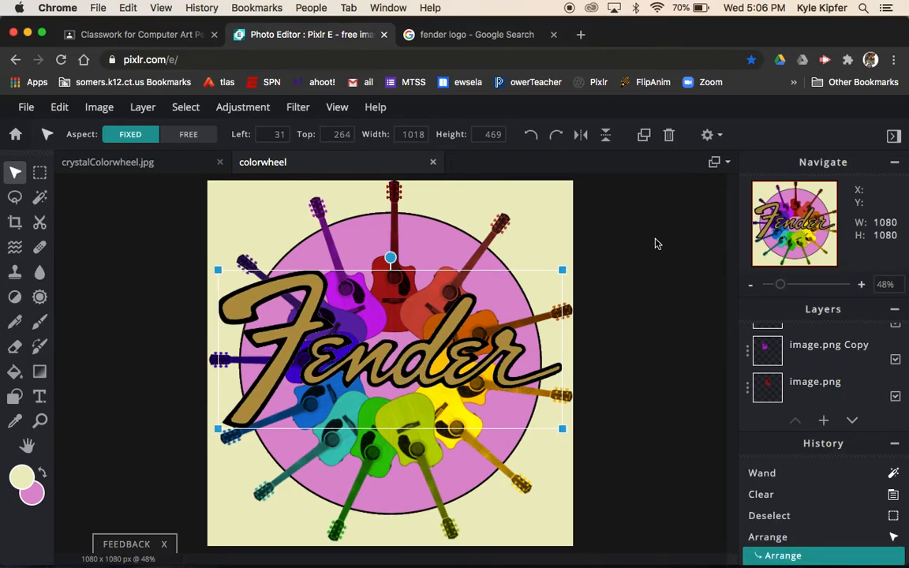
key(super+z)
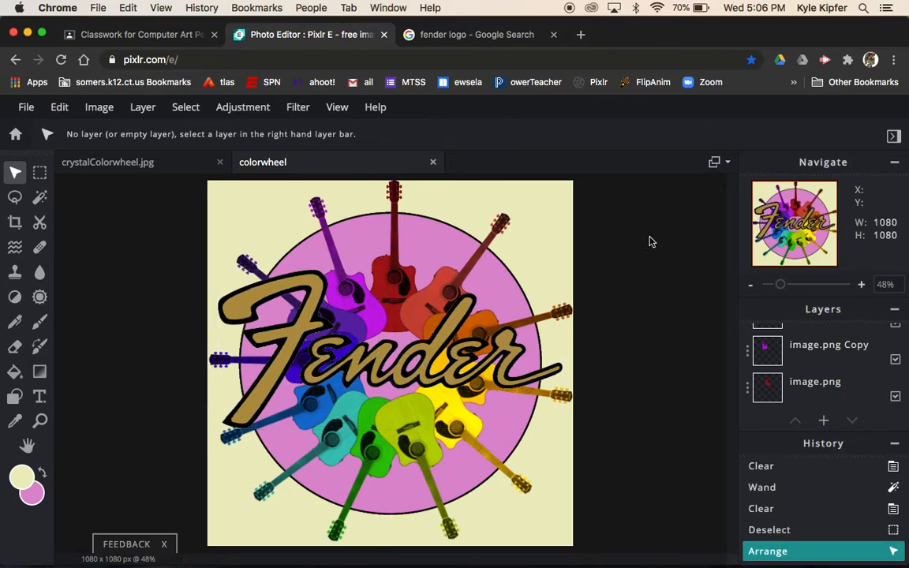